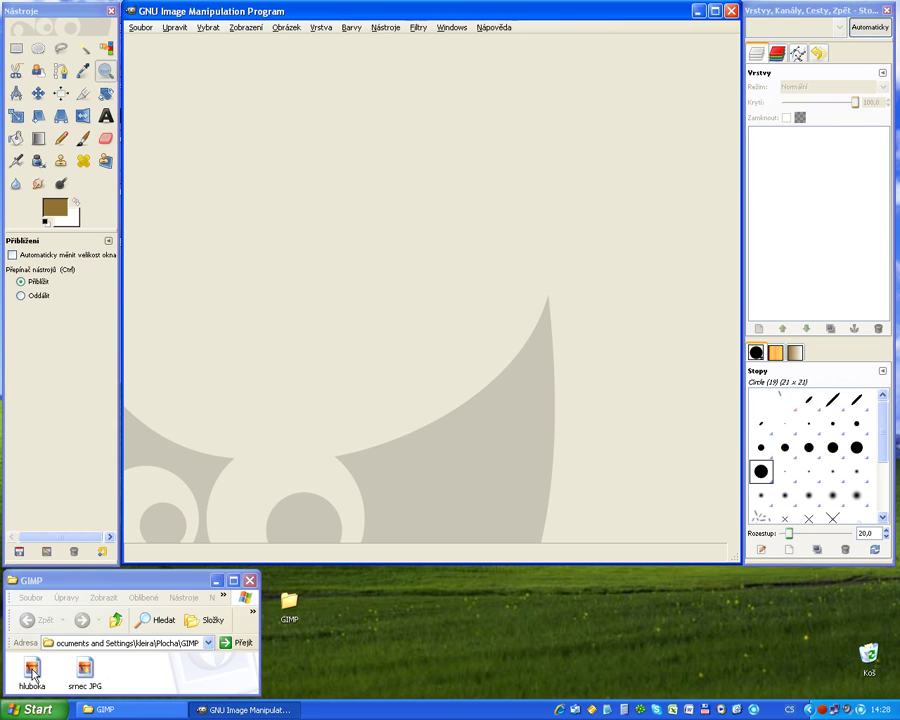
Open hluboka.jpg and the deer photo in GIMP and zoom in on the lower-right lawn watermark.
mouse_move(130, 683)
mouse_down()
mouse_move(16, 644)
mouse_move(97, 650)
mouse_move(390, 342)
mouse_up()
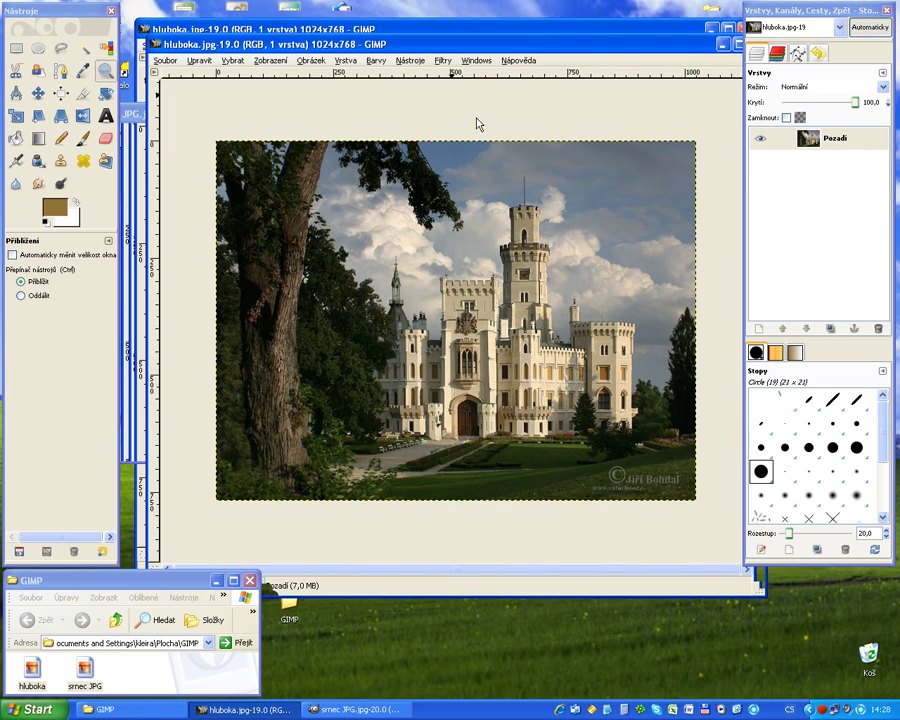
mouse_move(418, 44)
mouse_down()
mouse_move(653, 360)
mouse_move(543, 198)
mouse_move(395, 14)
mouse_up()
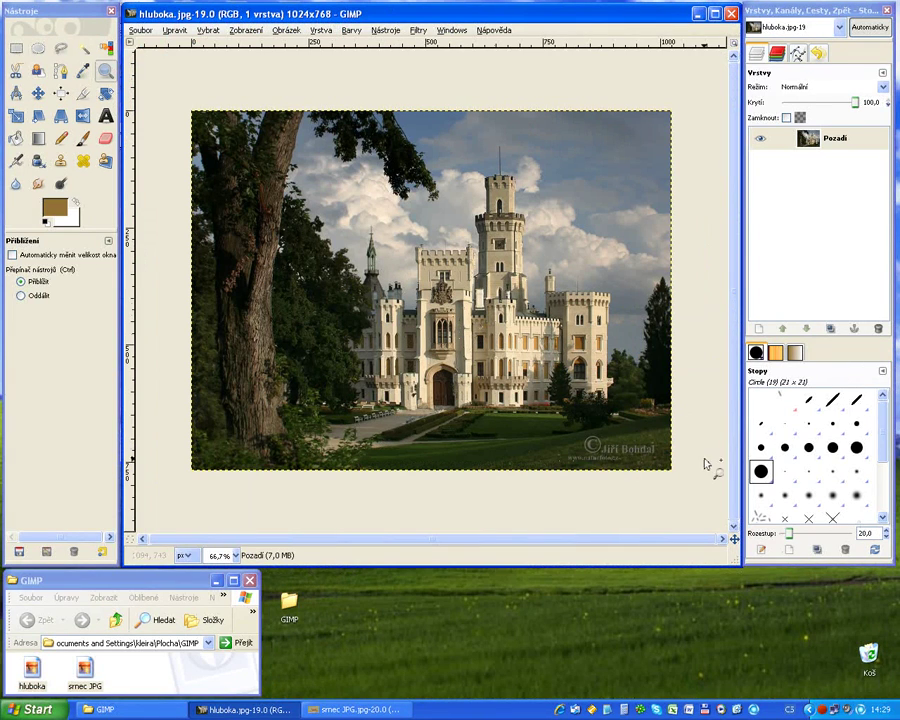
drag(545, 418, 668, 472)
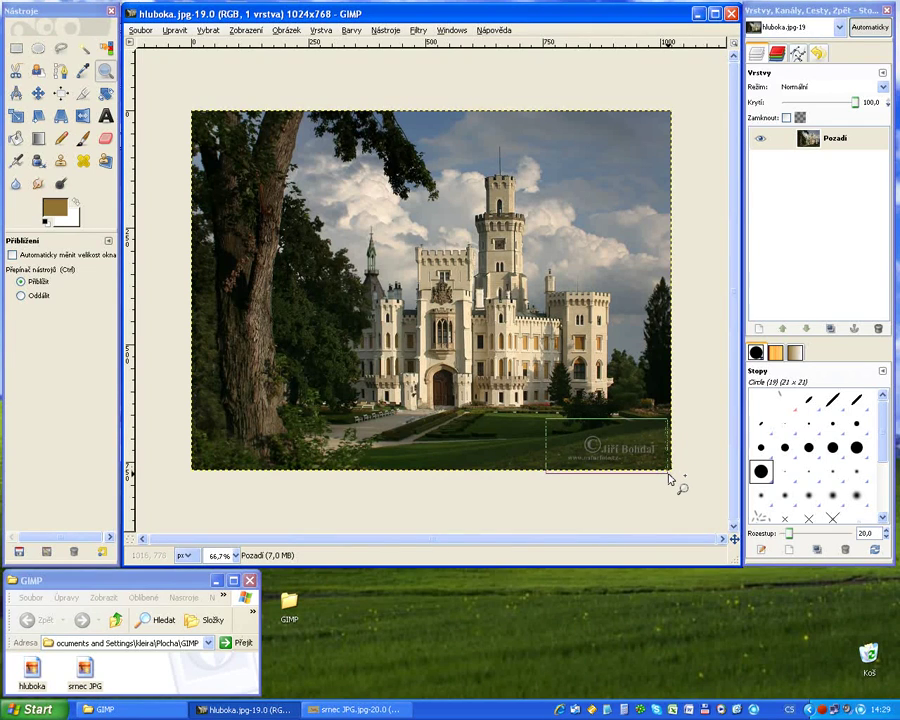
drag(668, 479, 668, 479)
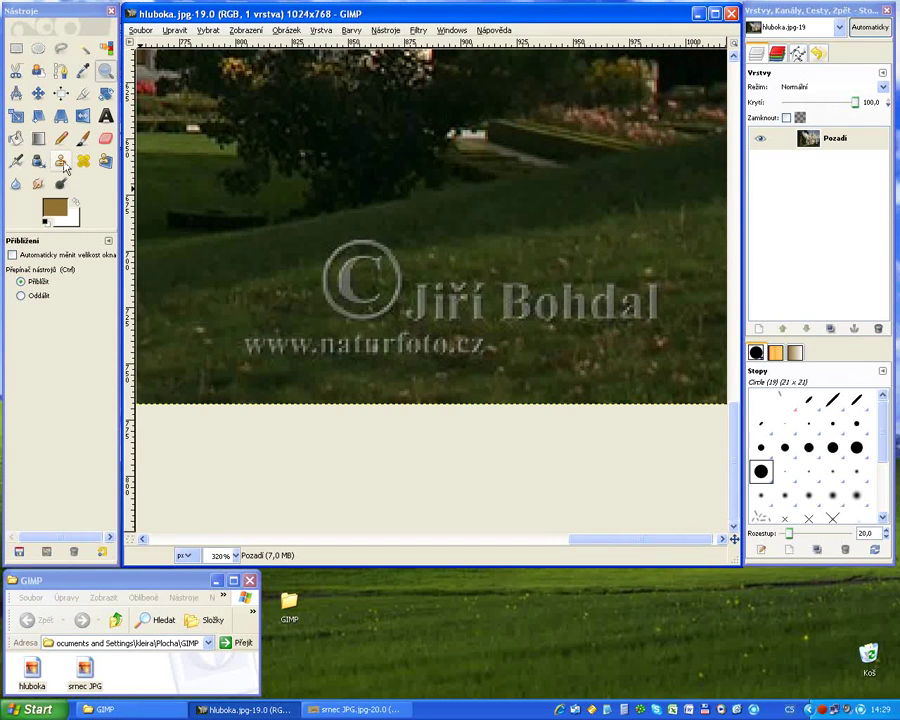
click(61, 163)
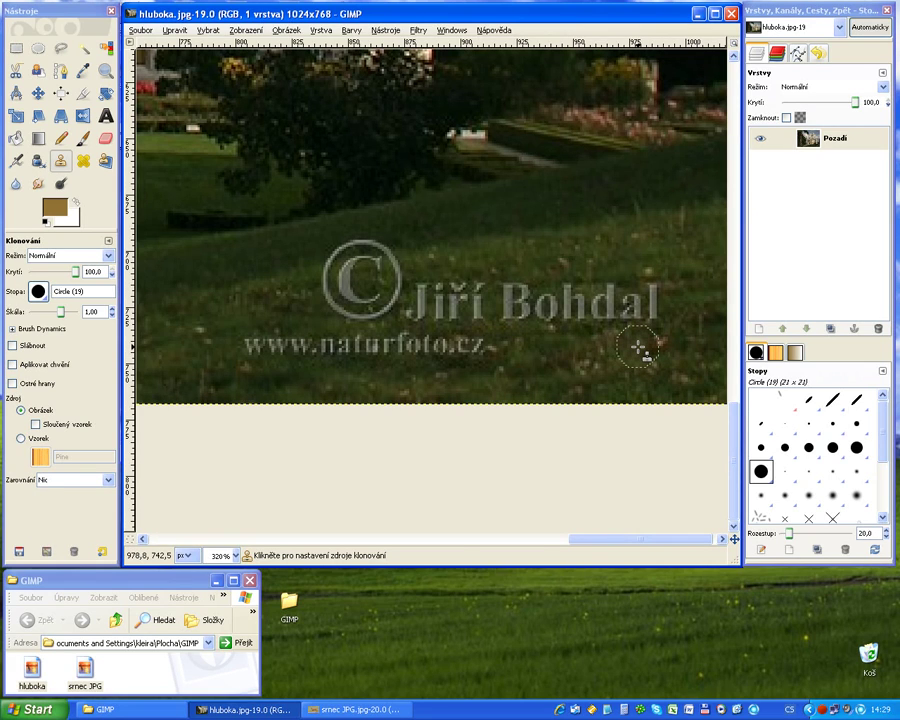
ctrl+click(637, 346)
mouse_move(651, 303)
mouse_down()
mouse_move(543, 313)
mouse_move(518, 301)
mouse_up()
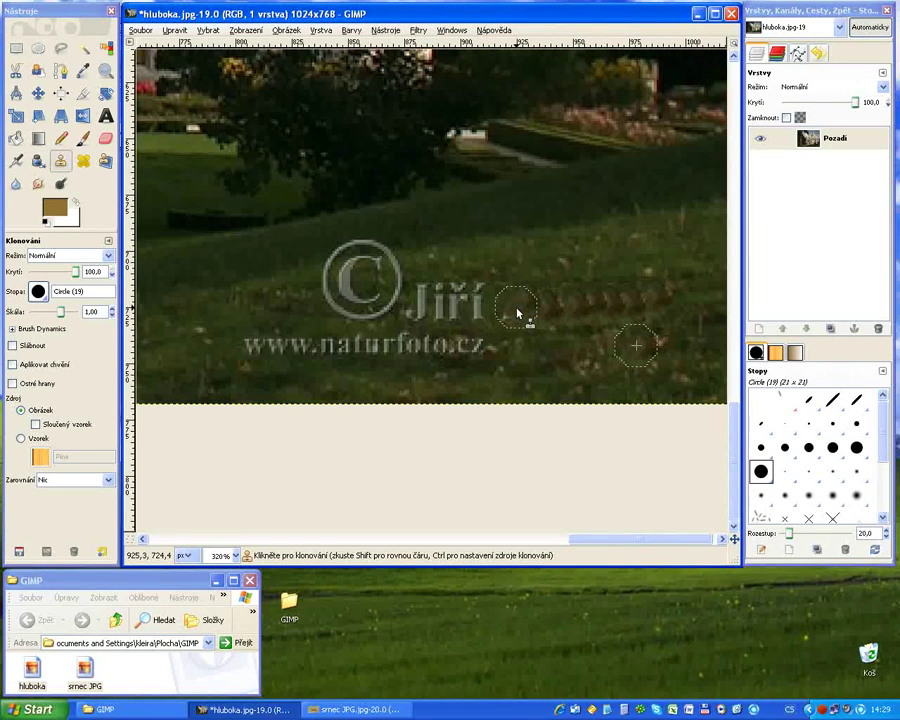
ctrl+click(467, 382)
mouse_move(466, 354)
mouse_down()
mouse_move(410, 344)
mouse_move(262, 349)
mouse_up()
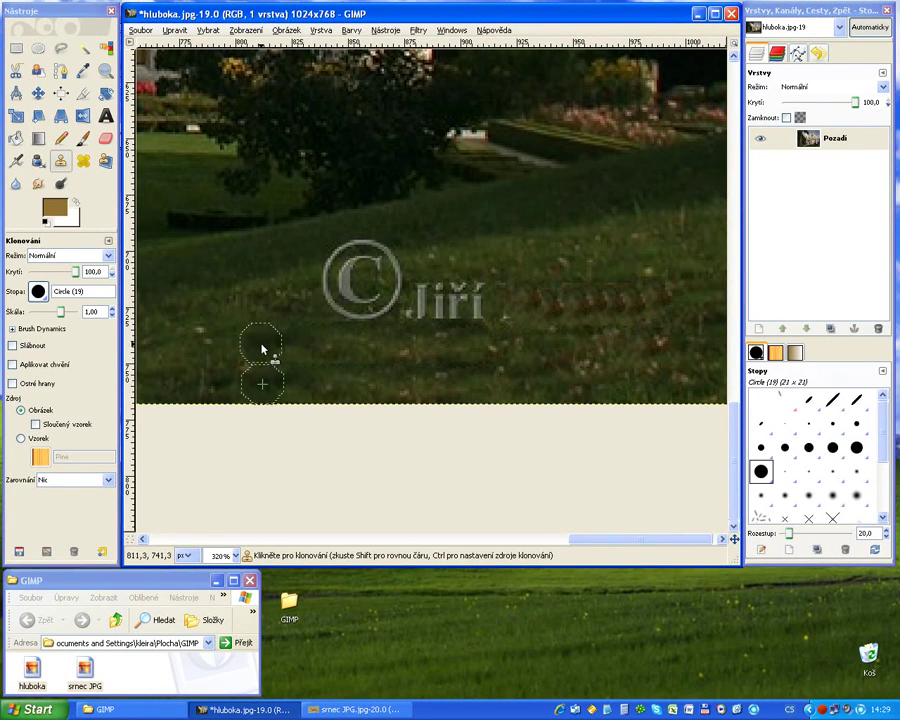
Clone grass over the remaining name and the © symbol until only lawn remains.
ctrl+click(470, 348)
drag(484, 322, 414, 317)
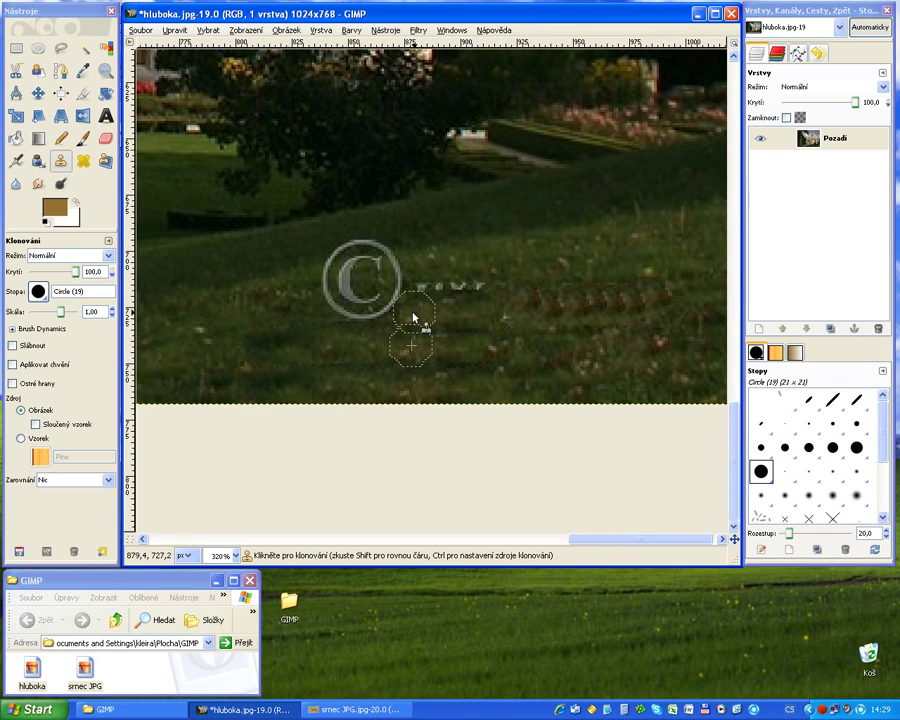
mouse_move(346, 311)
mouse_down()
mouse_move(458, 305)
mouse_move(334, 281)
mouse_up()
ctrl+click(462, 312)
ctrl+click(420, 255)
drag(395, 260, 334, 268)
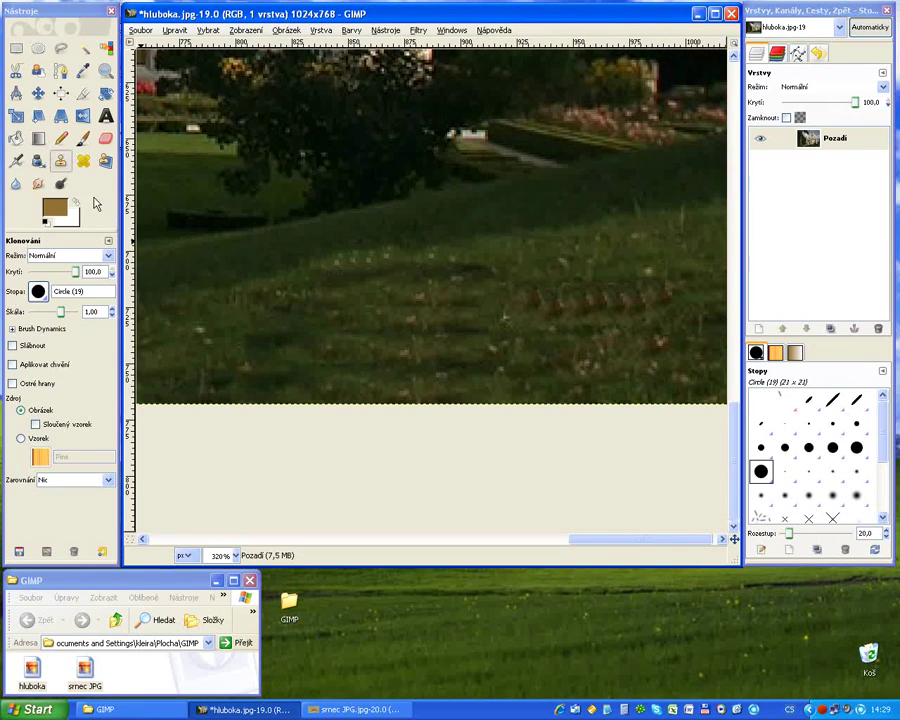
click(105, 71)
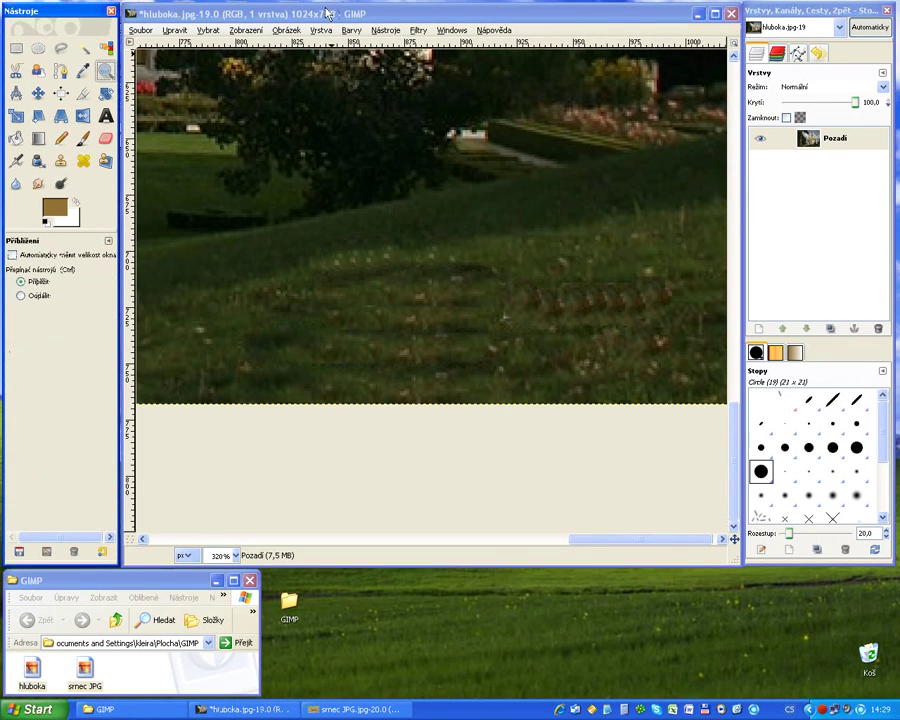
Zoom out to 66.7% to view the whole castle, then bring srnec JPG.jpg forward.
click(391, 261)
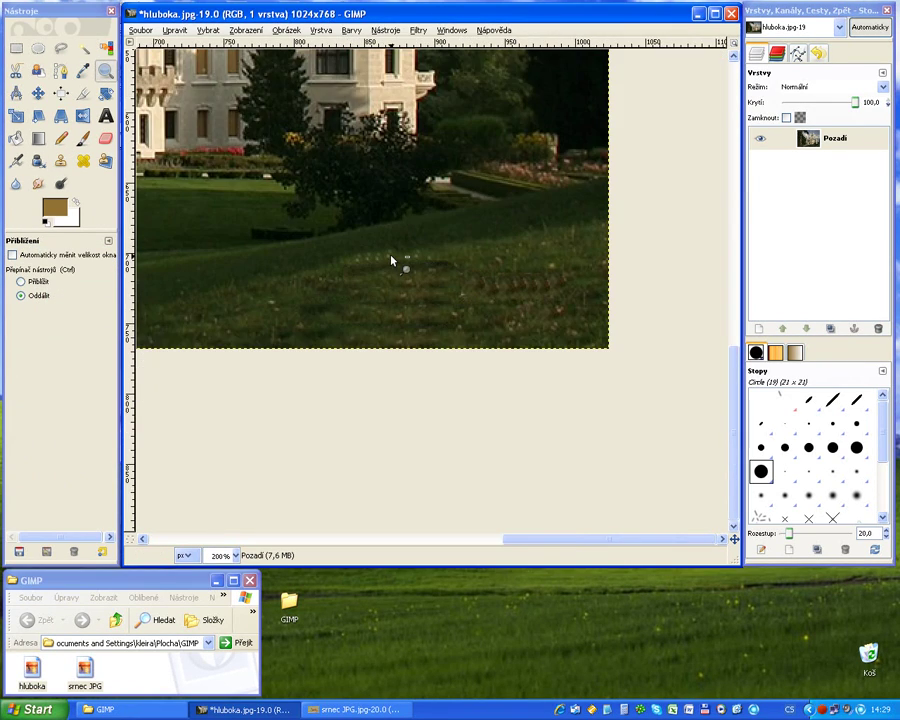
click(391, 261)
click(391, 261)
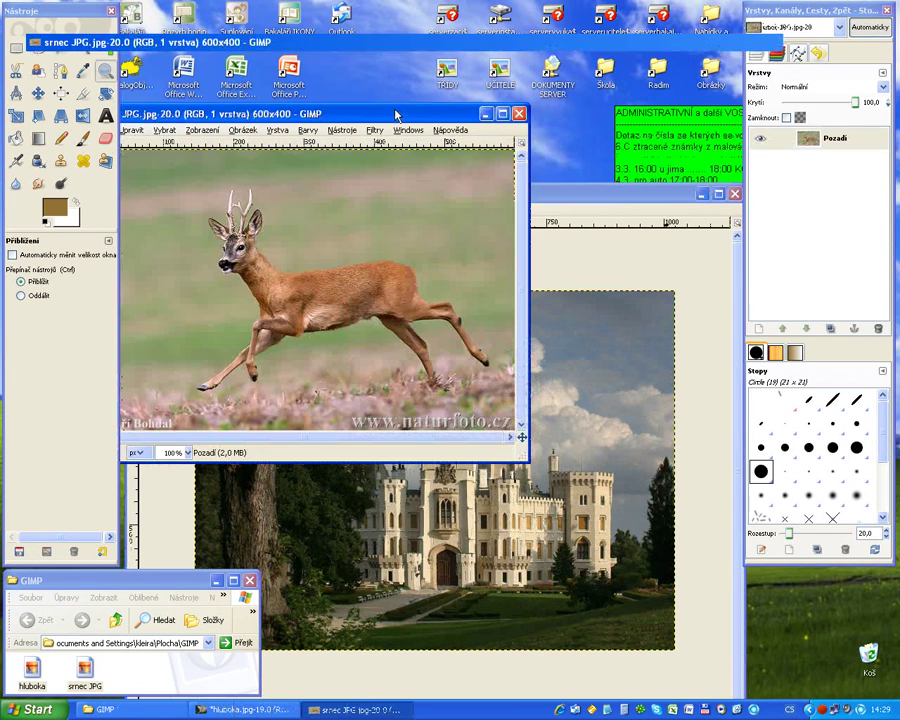
double_click(398, 114)
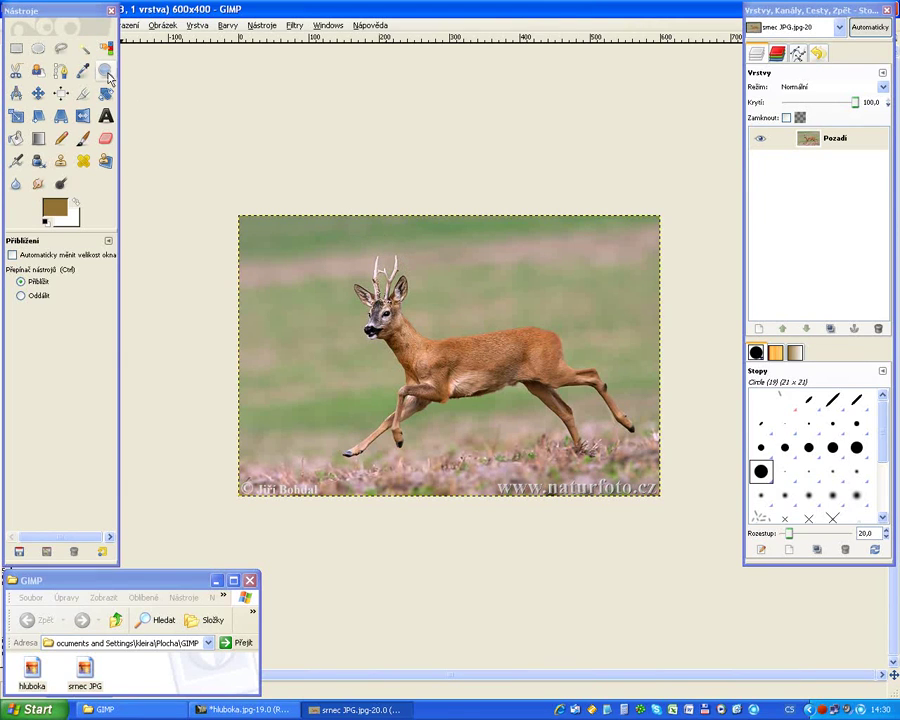
Zoom in on the deer in srnec JPG.jpg and place the first path anchor on its neck.
click(421, 327)
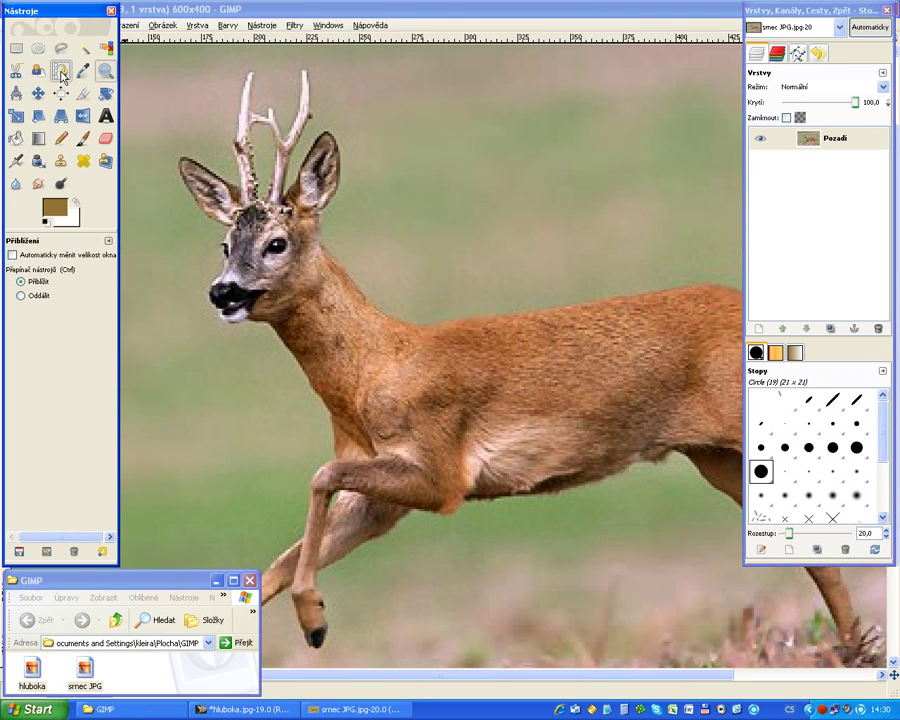
click(61, 72)
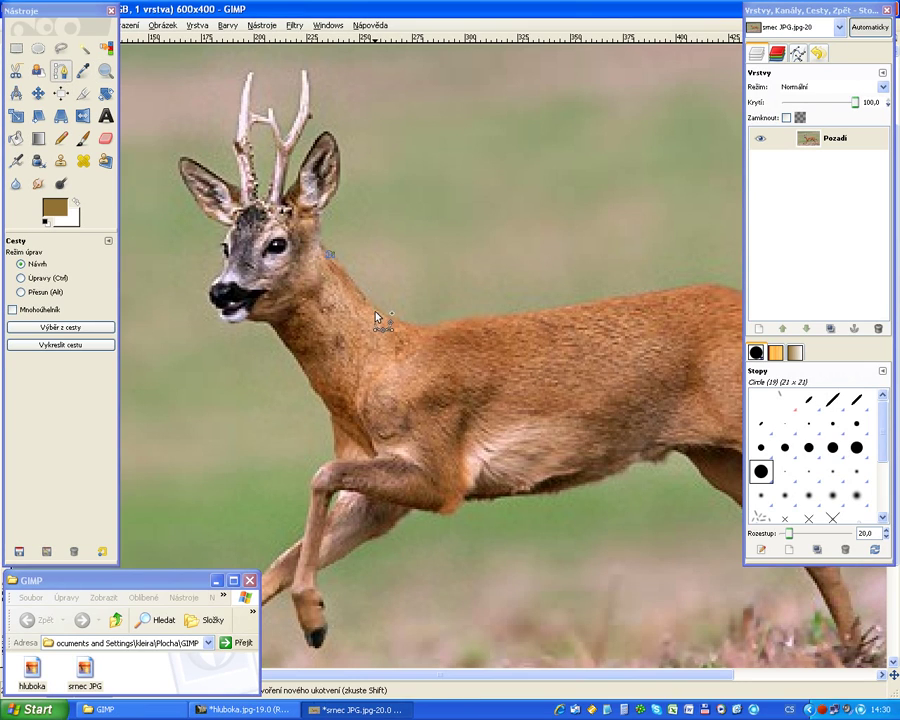
click(511, 316)
Trace path anchors along the deer's back, rump and hind leg down to the hoof.
click(695, 288)
drag(583, 672, 633, 432)
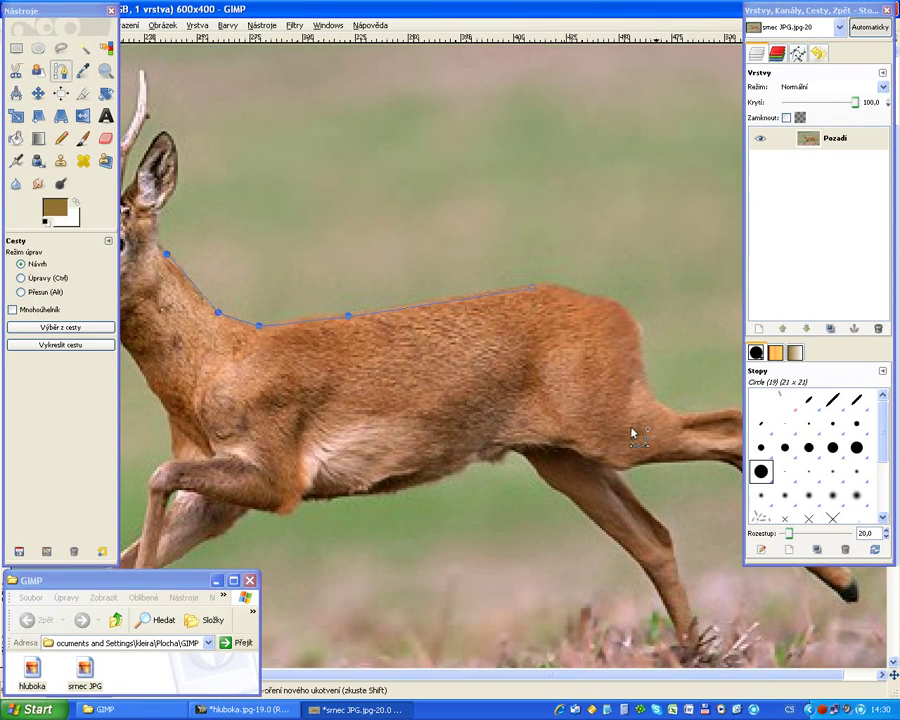
click(633, 321)
click(646, 389)
click(680, 413)
click(728, 409)
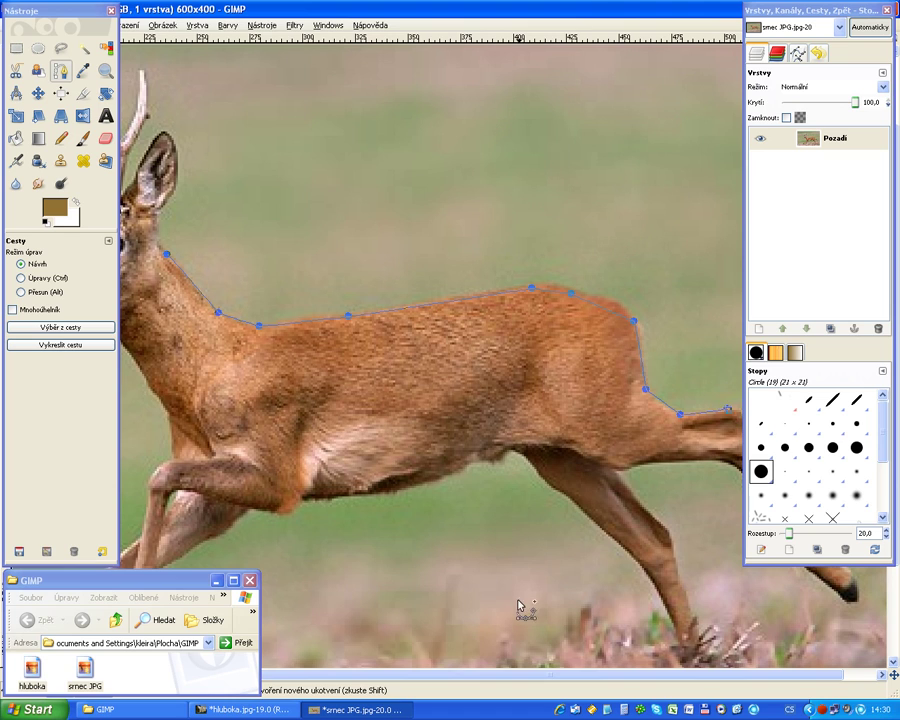
drag(498, 676, 614, 676)
click(712, 454)
click(804, 580)
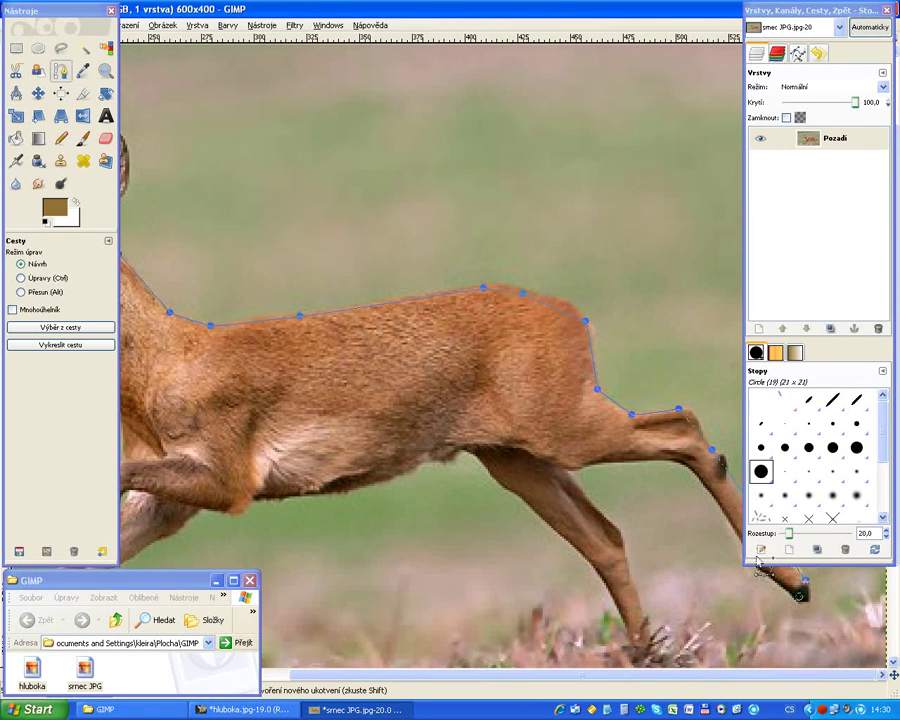
drag(692, 466, 550, 468)
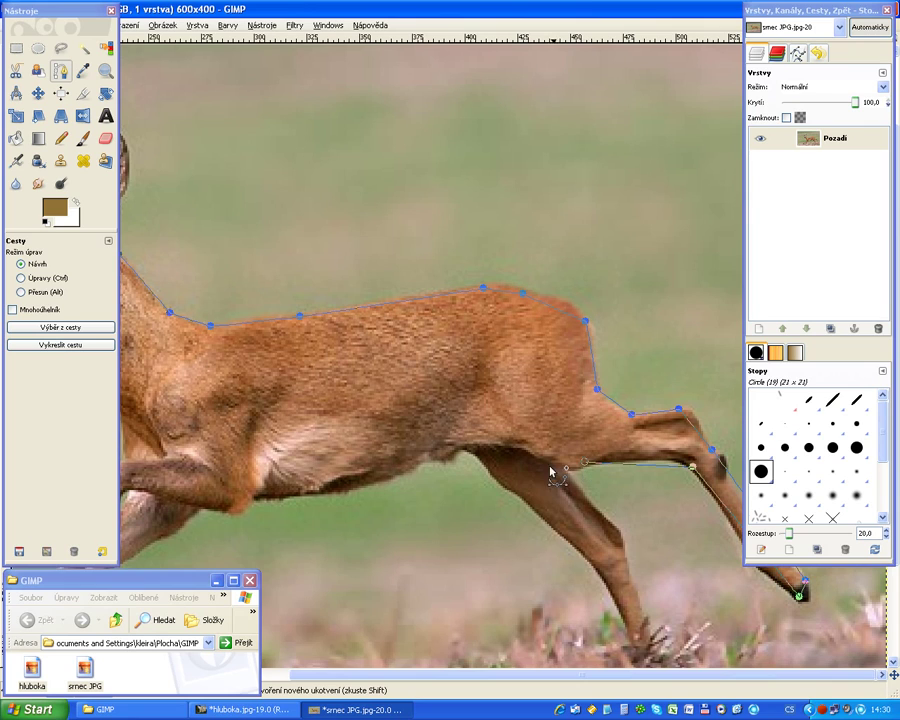
Continue the path down the other hind leg, along the belly and around the front legs.
click(646, 645)
drag(471, 449, 386, 470)
click(225, 491)
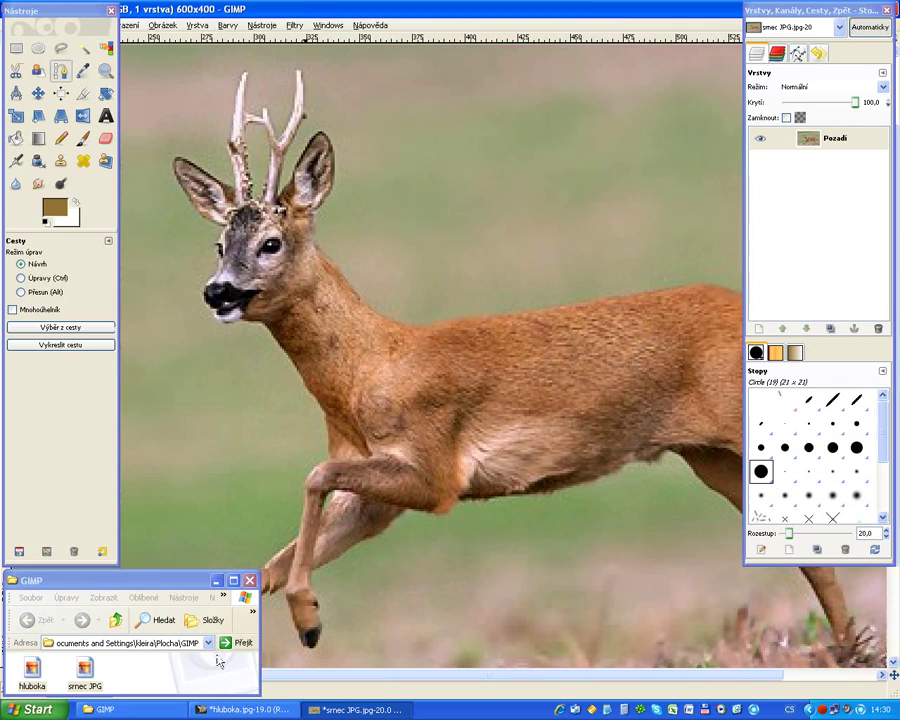
drag(357, 677, 182, 677)
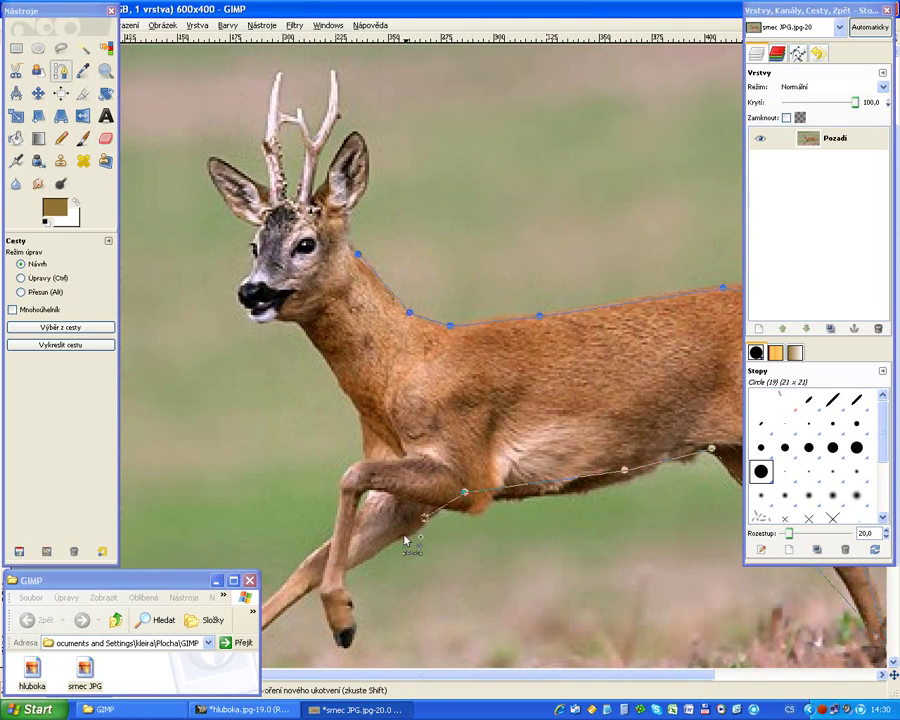
drag(347, 567, 352, 640)
drag(390, 676, 345, 670)
click(308, 659)
drag(474, 477, 479, 413)
Extend the path from the deer's mouth up to the tip of the near ear.
click(366, 300)
click(376, 254)
click(344, 198)
click(332, 156)
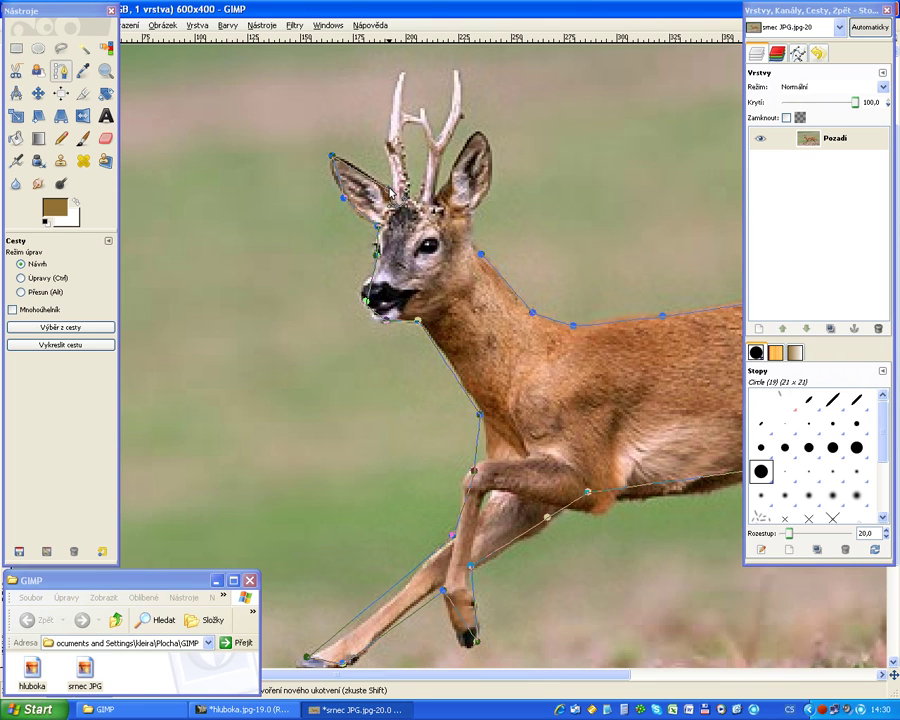
Trace path anchors around both antler tips and down to the antler base.
click(399, 73)
click(408, 113)
click(432, 137)
click(451, 101)
click(457, 72)
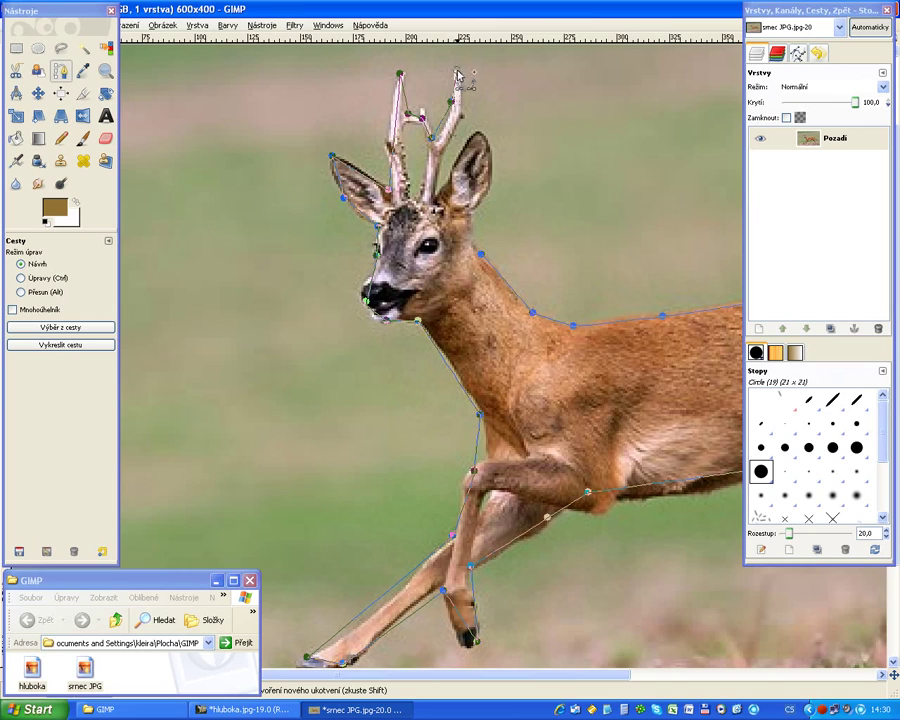
click(443, 148)
Outline the far ear back to the neck and convert the path into a selection.
click(472, 136)
click(481, 178)
click(467, 214)
click(480, 253)
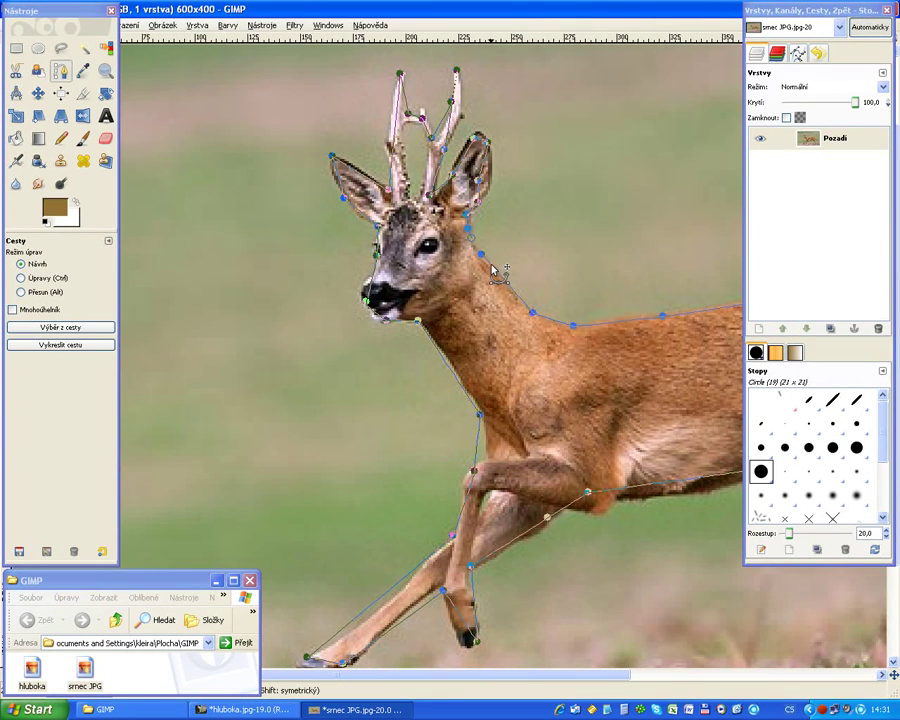
click(47, 329)
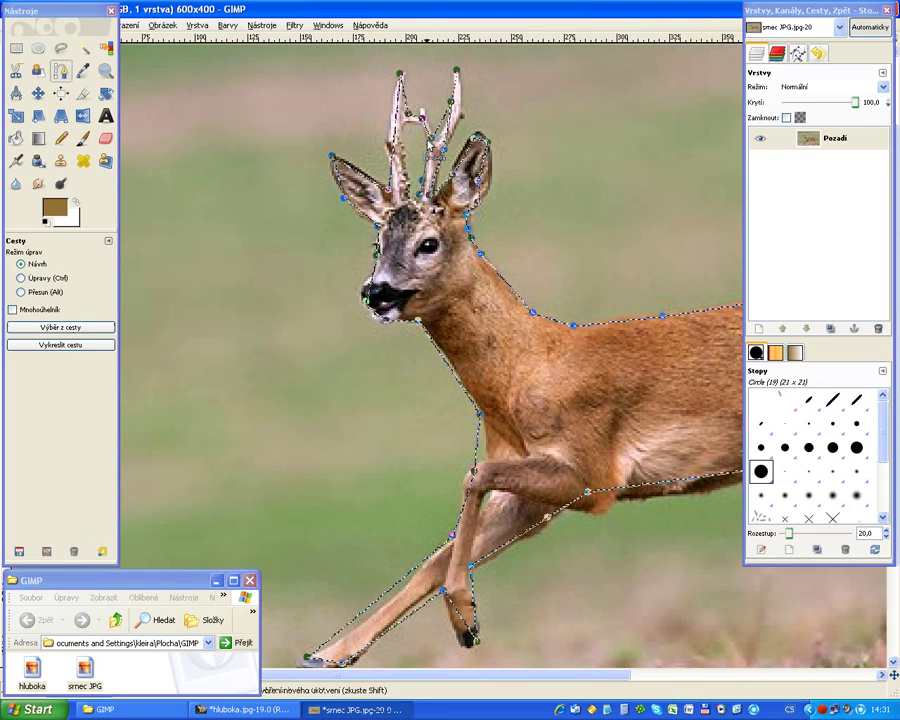
Add a left-antler anchor, reselect from the path, copy it, and return to hluboka.jpg.
click(403, 146)
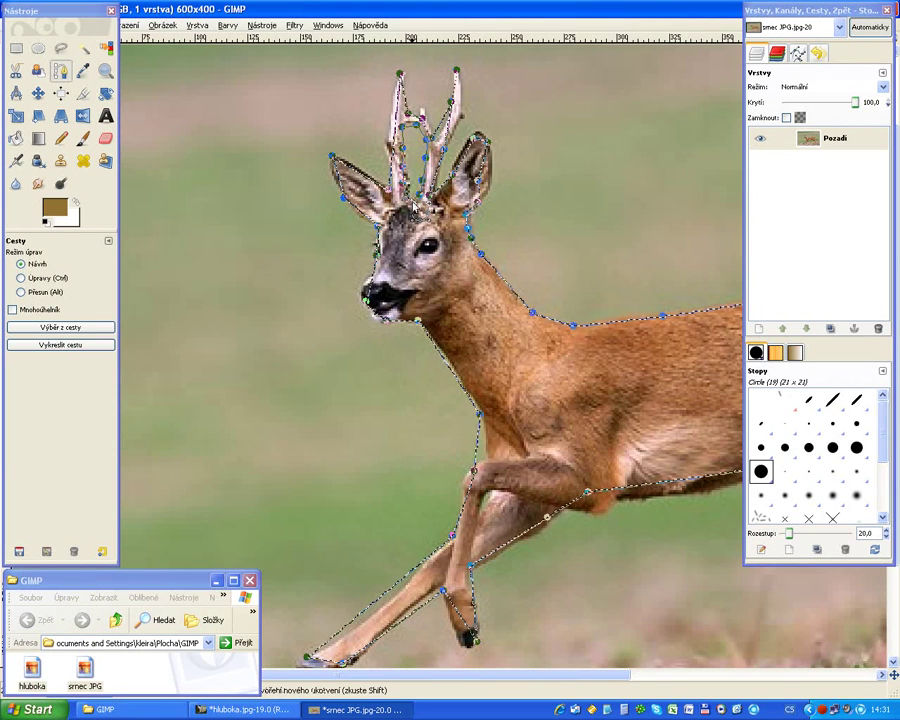
click(64, 329)
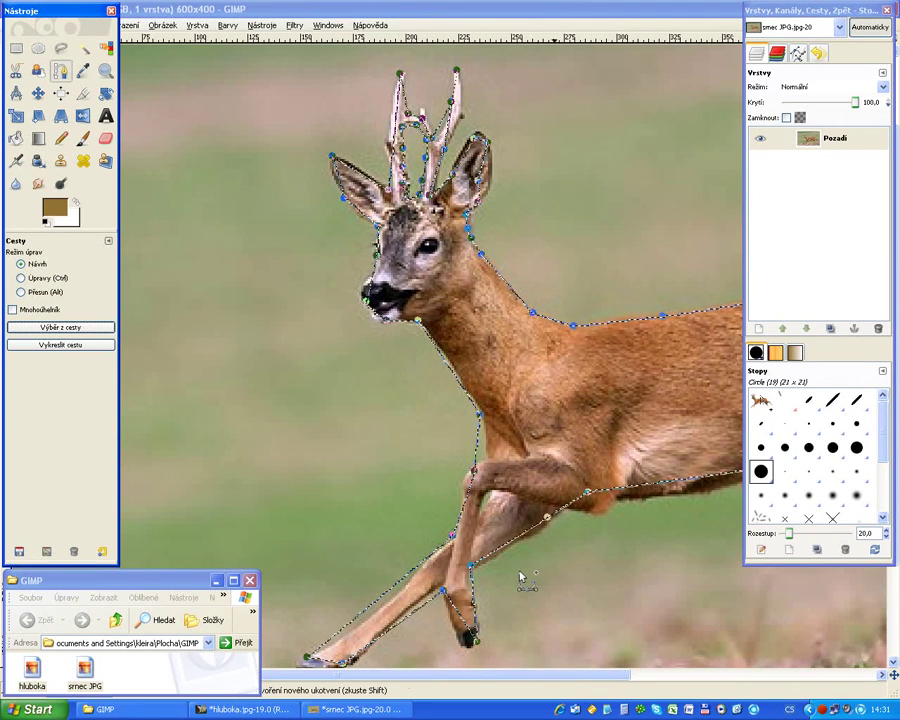
click(270, 709)
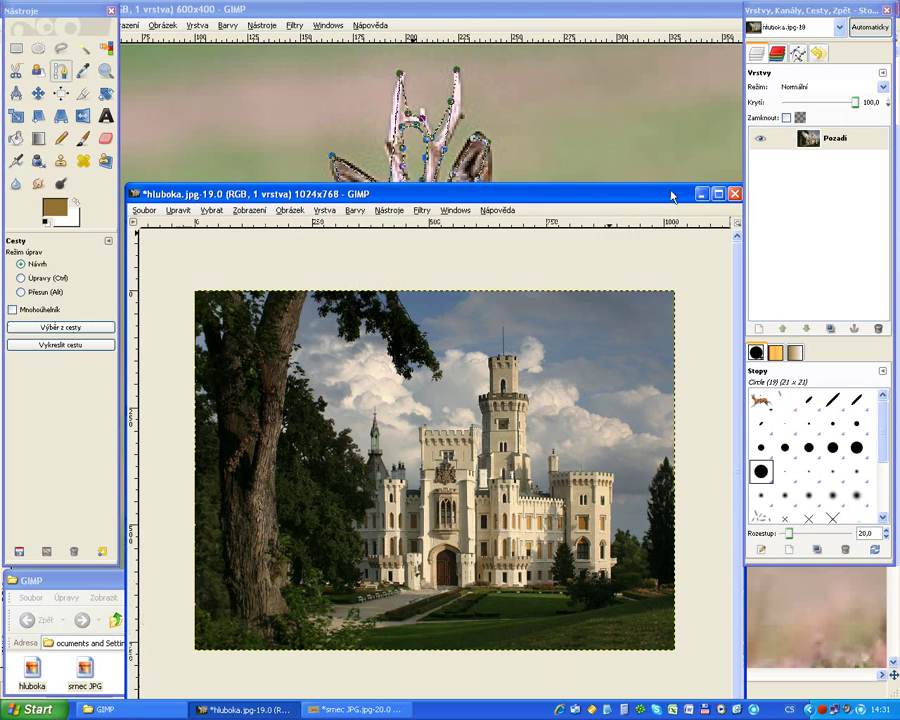
Maximise the hluboka.jpg window and paste the deer in as a floating selection.
click(718, 193)
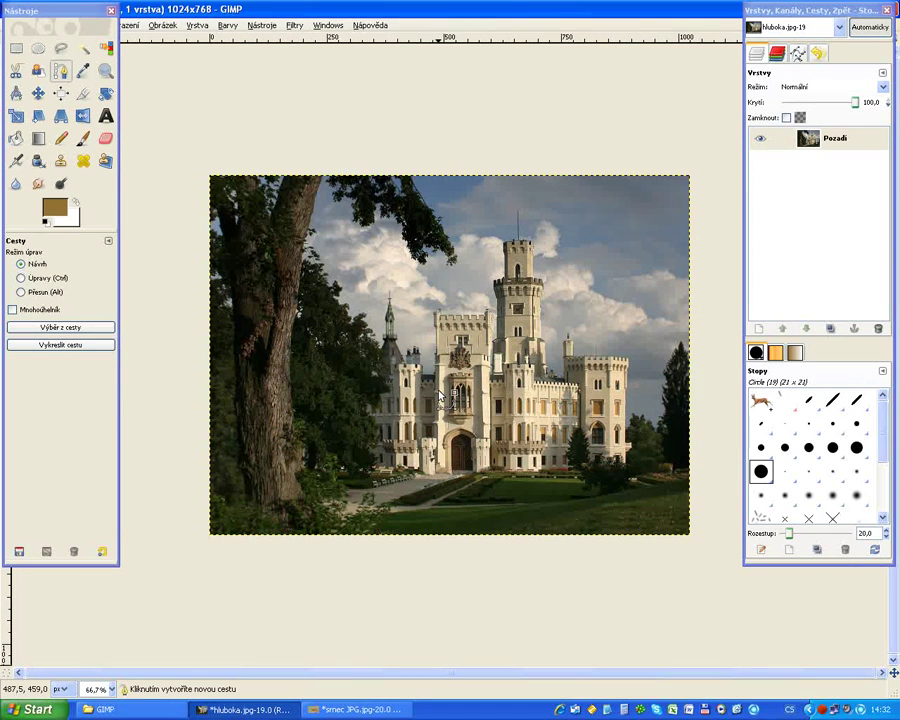
key(ctrl+v)
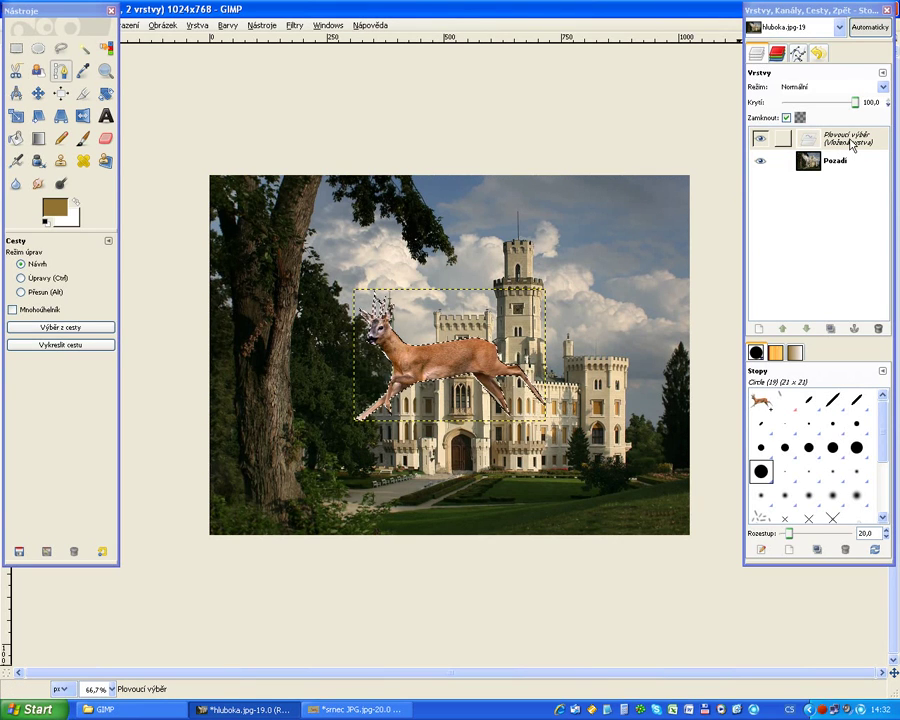
Name the pasted deer layer 'srnec' above the Pozadí background layer.
double_click(849, 139)
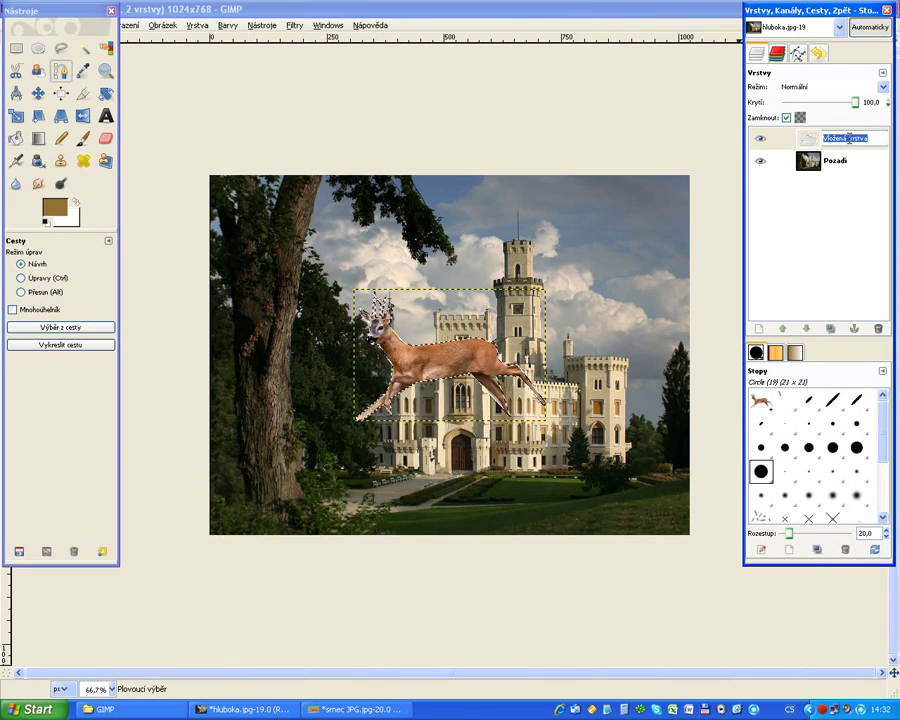
text(sr)
text(d)
key(BackSpace)
text(nec)
key(Return)
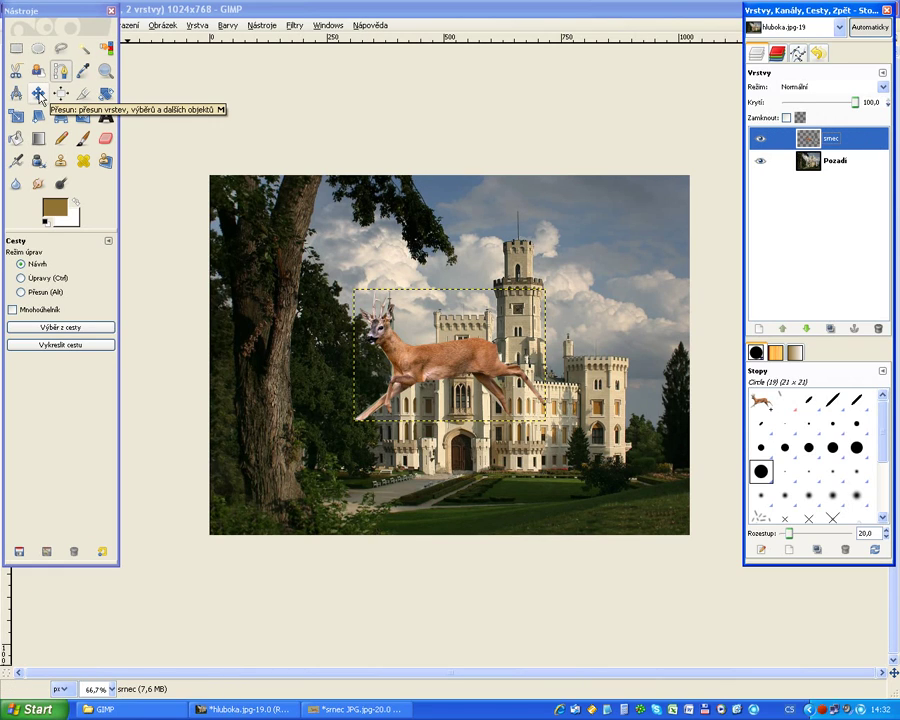
Drag the srnec layer down and right onto the castle lawn with the Move tool.
click(38, 94)
mouse_move(436, 380)
mouse_down()
mouse_move(411, 328)
mouse_move(548, 291)
mouse_move(515, 450)
mouse_move(433, 452)
mouse_move(412, 466)
mouse_move(362, 432)
mouse_move(349, 405)
mouse_move(388, 397)
mouse_move(449, 407)
mouse_move(469, 427)
mouse_move(590, 468)
mouse_up()
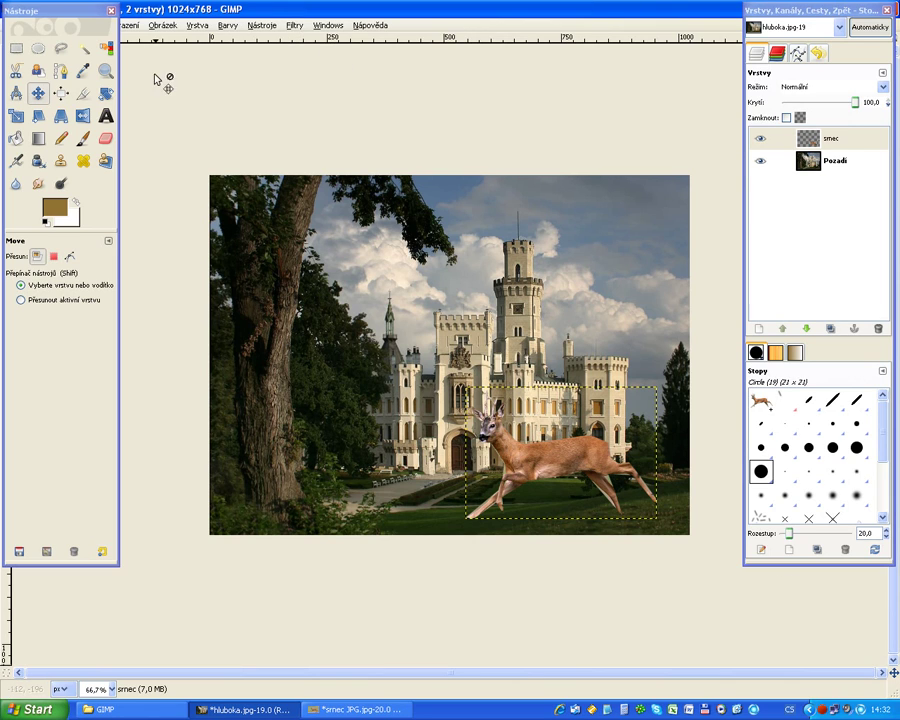
Scale the srnec deer layer down to 120 px wide and place it on the meadow right of the path.
click(197, 25)
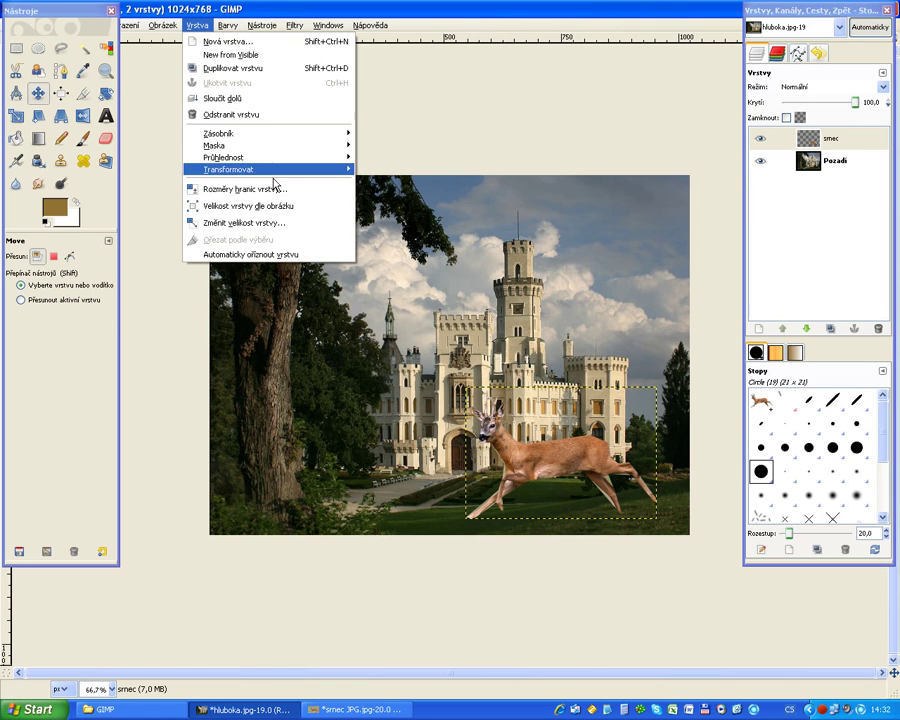
click(265, 222)
mouse_move(243, 134)
mouse_down()
mouse_move(268, 185)
mouse_move(285, 302)
mouse_up()
text(120)
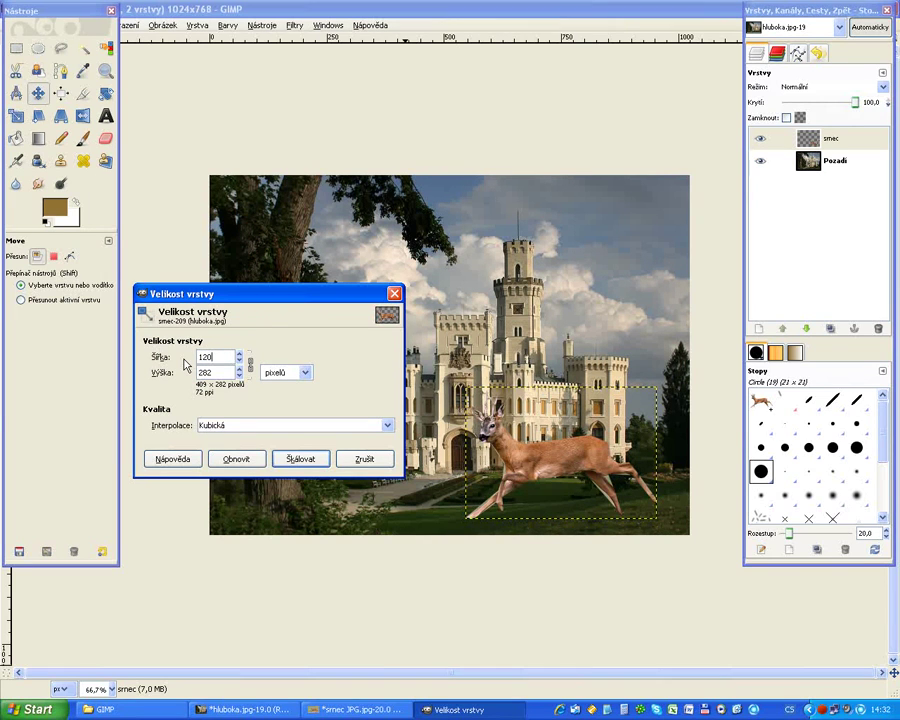
click(305, 462)
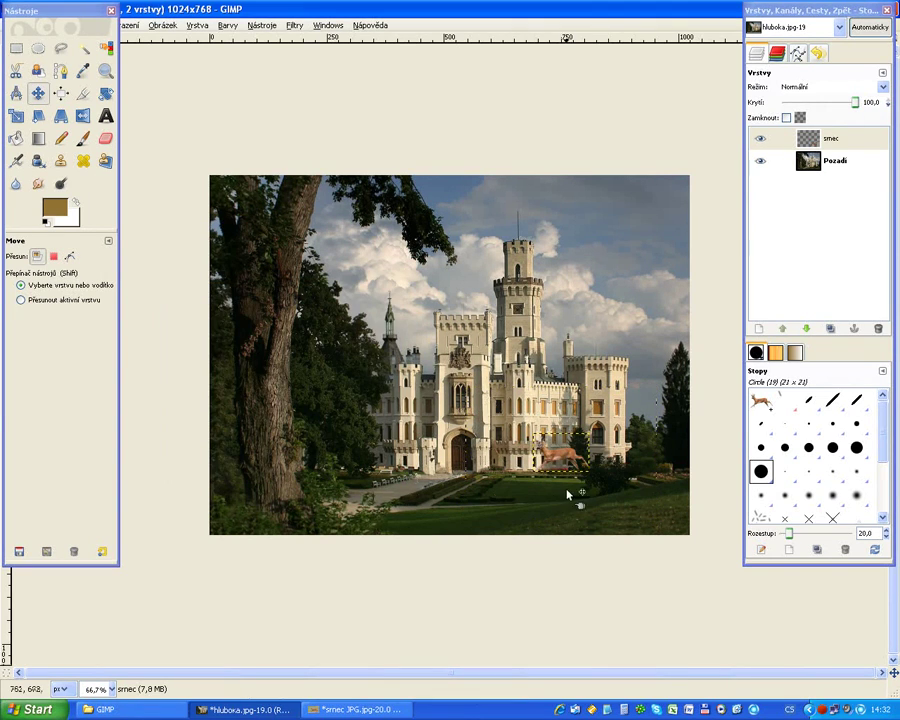
drag(557, 463, 598, 510)
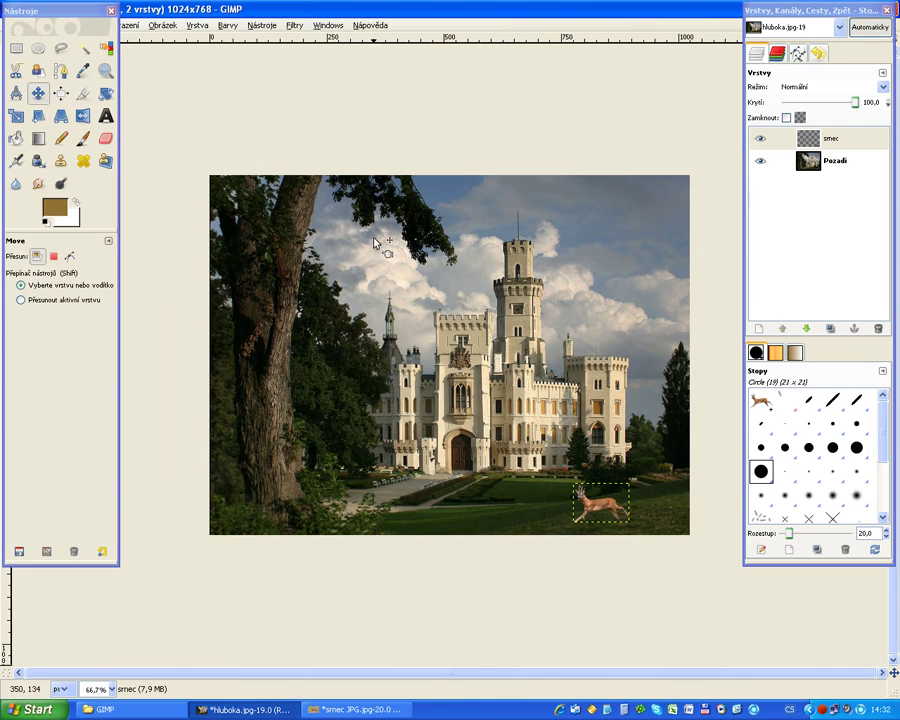
Duplicate the deer layer, move the copy left on the lawn and mirror it horizontally.
click(197, 26)
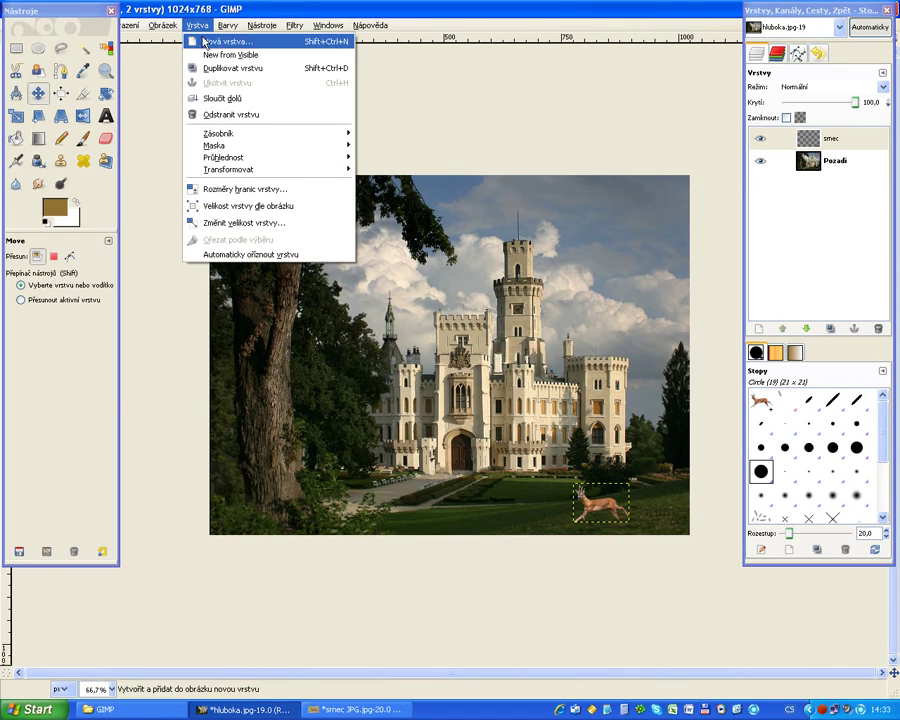
click(210, 68)
drag(625, 488, 506, 514)
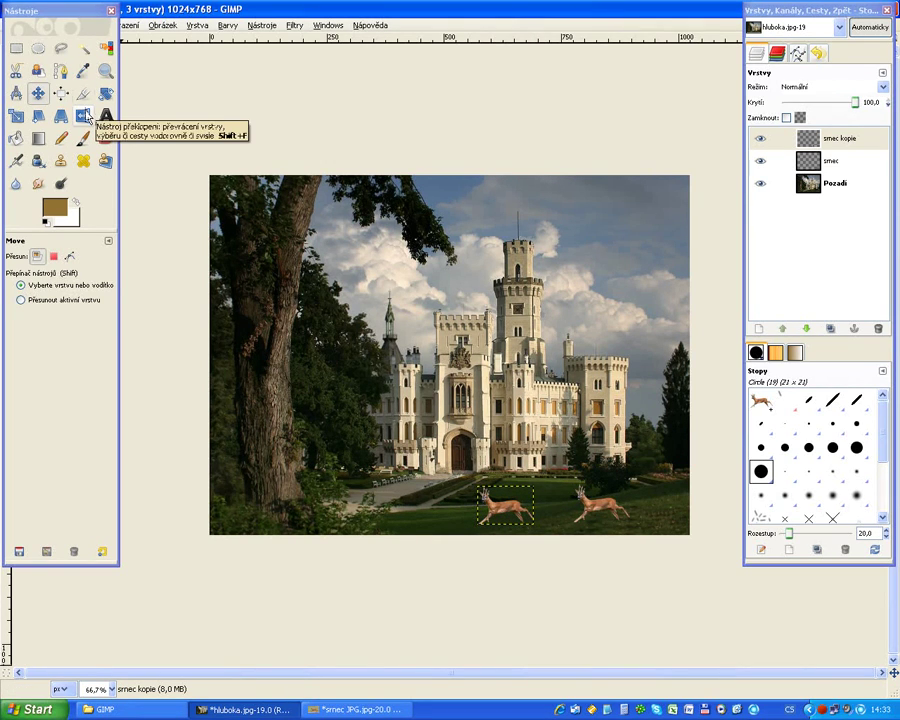
click(84, 116)
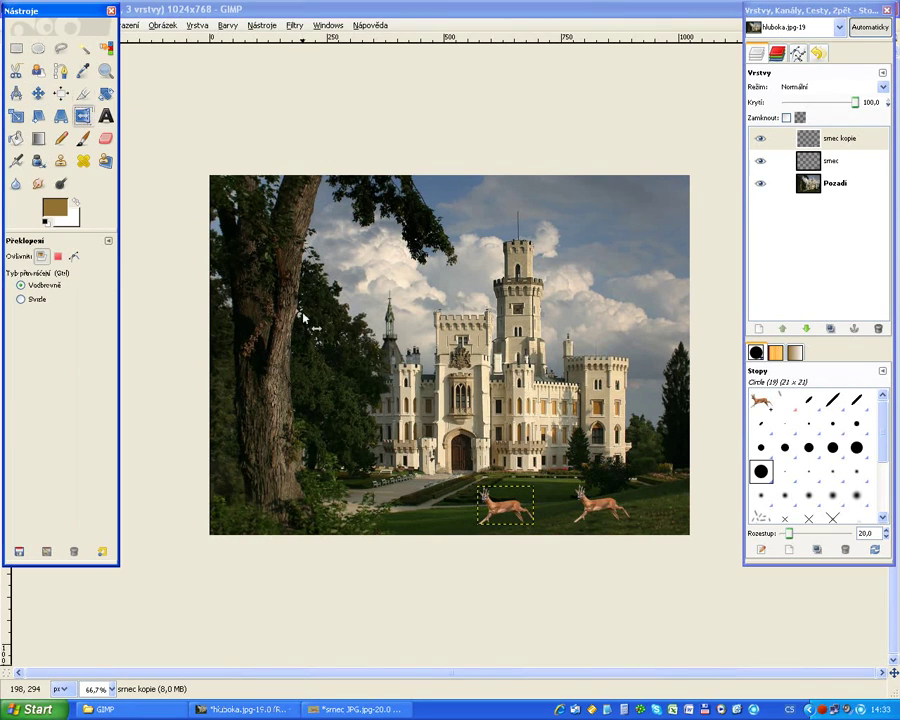
click(507, 513)
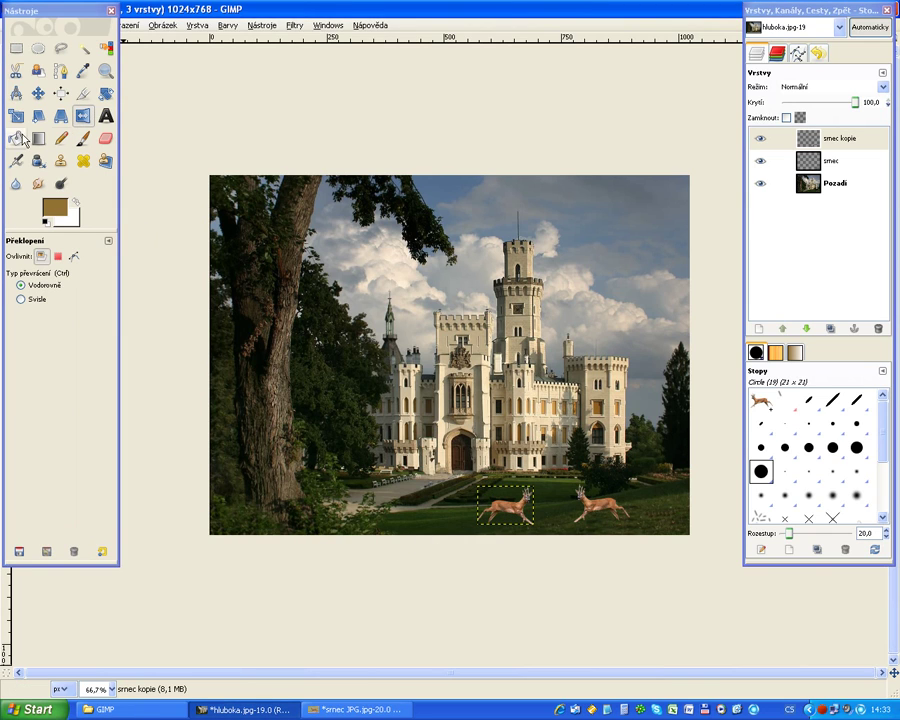
Rotate the left deer copy to 331.72° so it tilts upward as if leaping.
click(105, 93)
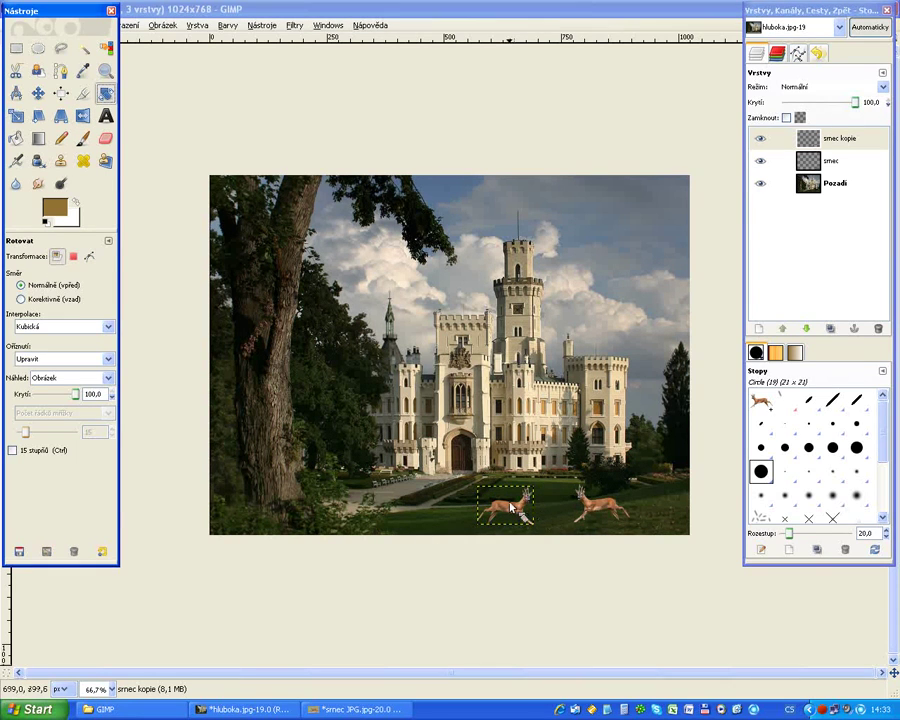
drag(510, 508, 280, 300)
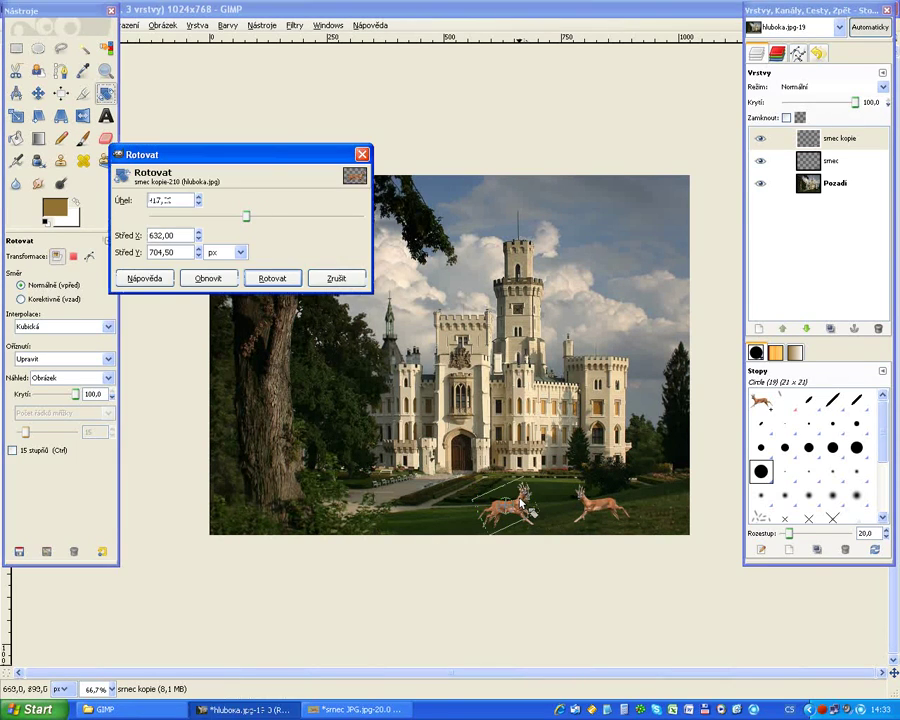
click(276, 280)
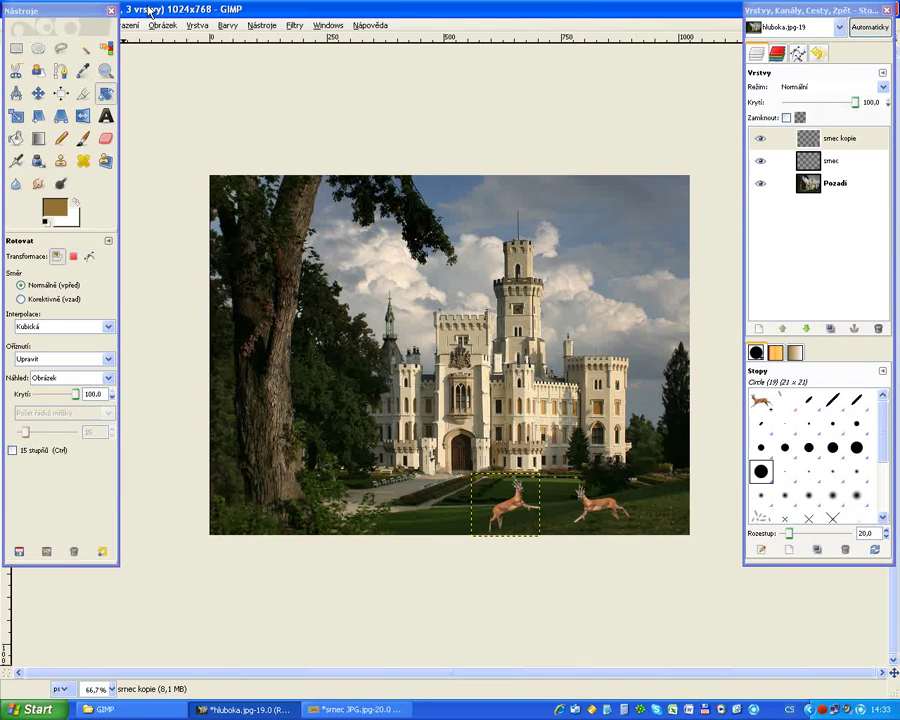
mouse_move(150, 10)
mouse_down()
mouse_move(274, 196)
mouse_move(269, 22)
mouse_up()
Save the three-layer composition as hluboka.xcf in the GIMP folder.
click(138, 36)
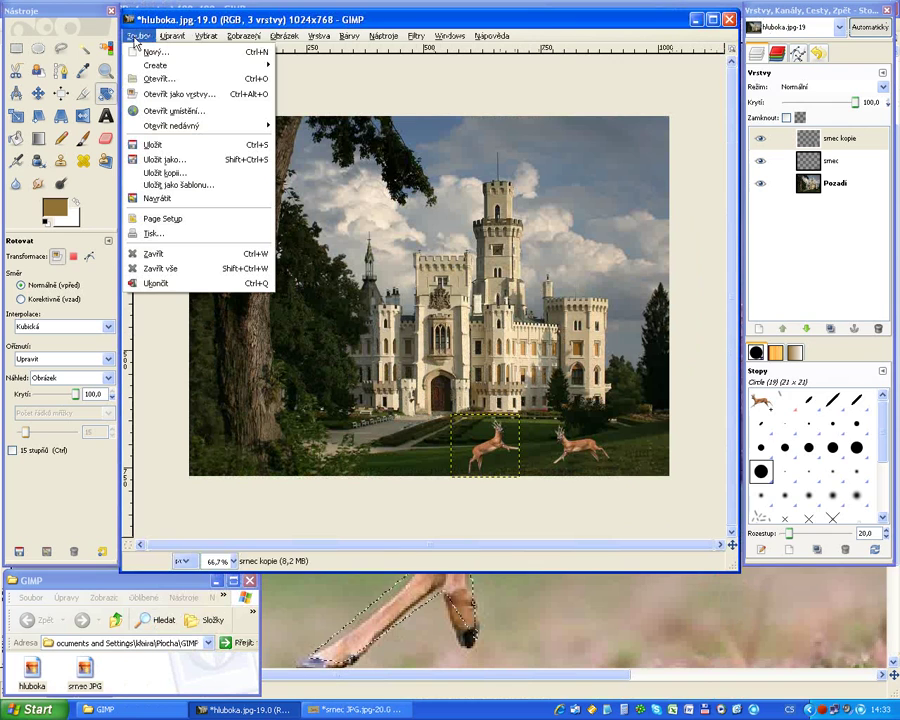
click(170, 162)
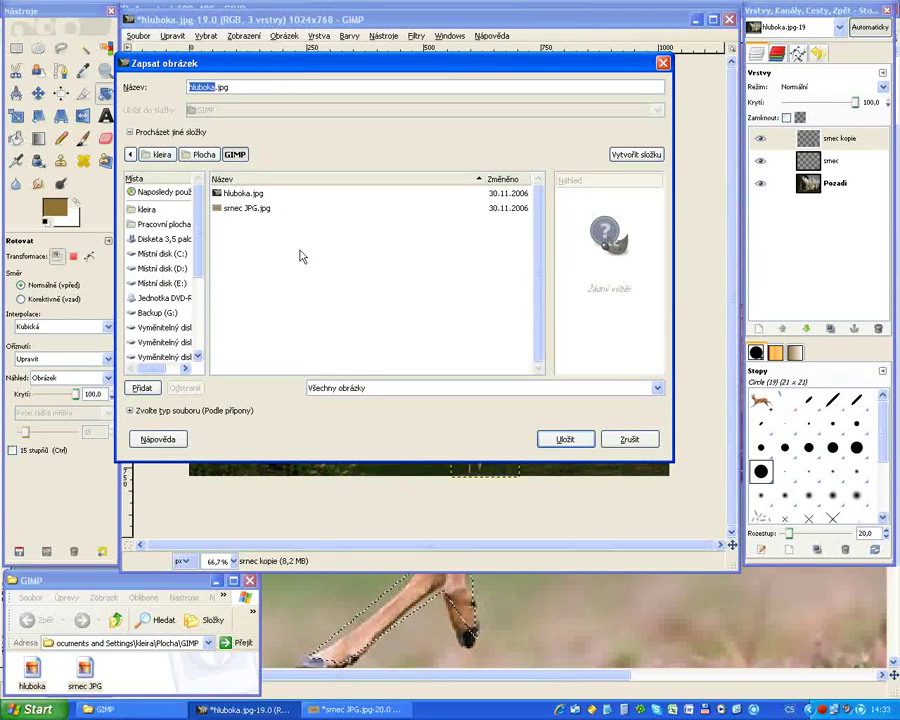
click(238, 87)
text(xcf)
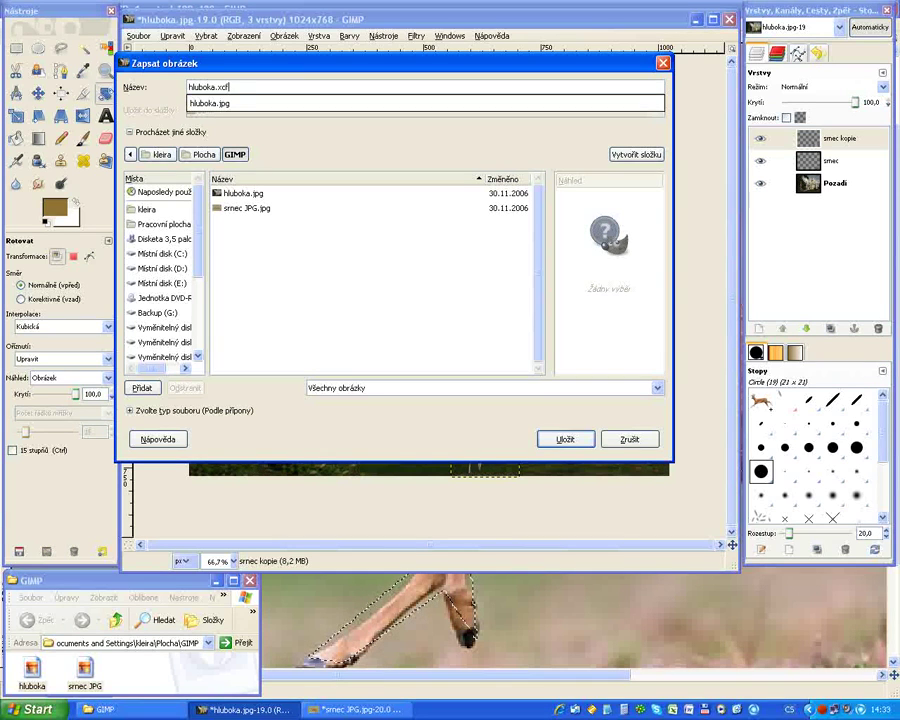
click(393, 9)
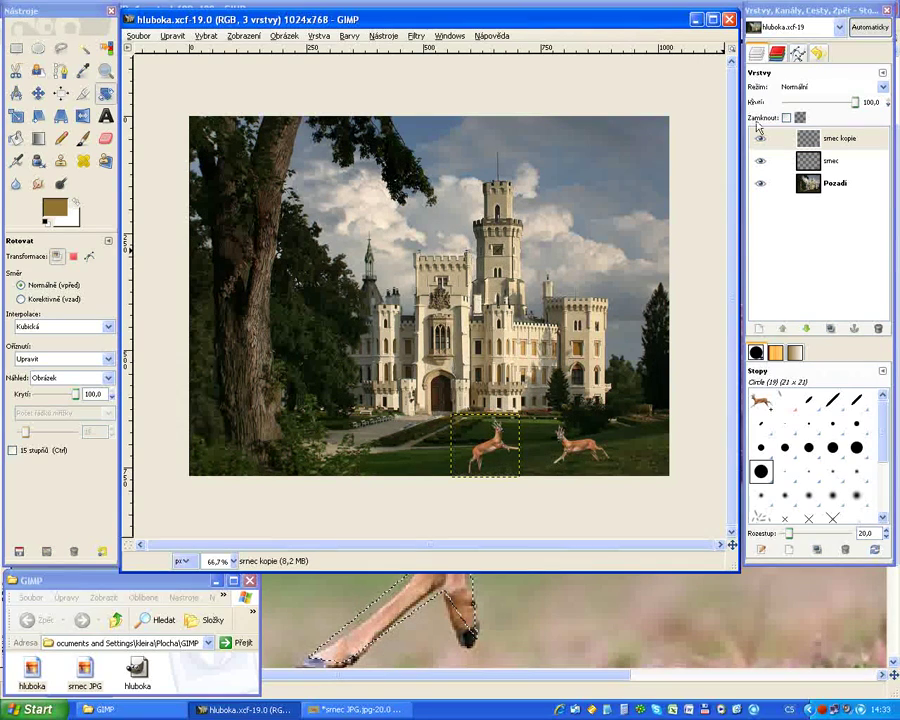
click(761, 184)
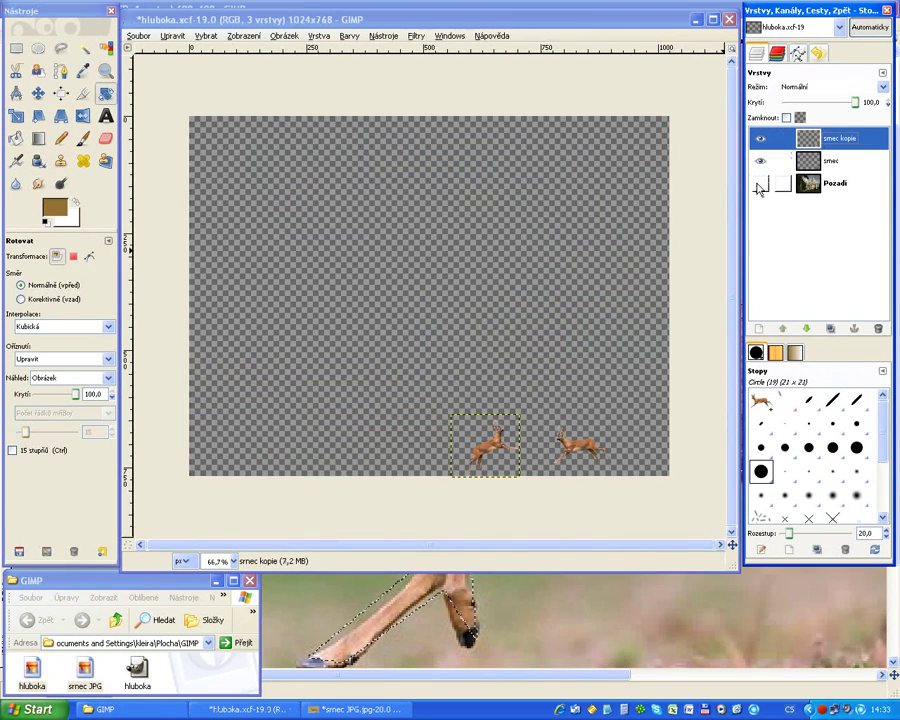
click(760, 184)
click(760, 161)
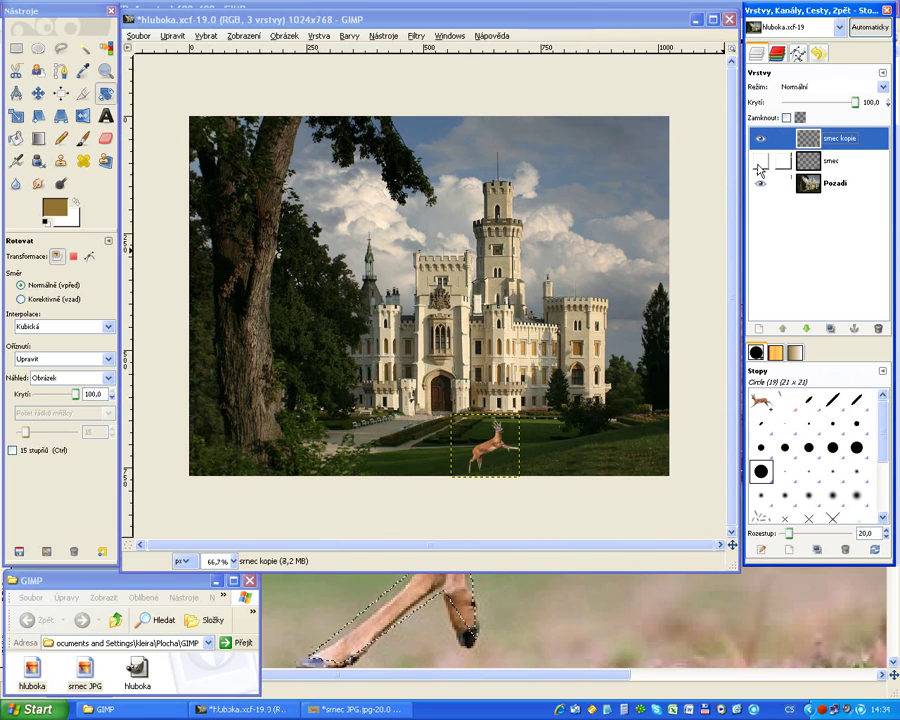
click(760, 138)
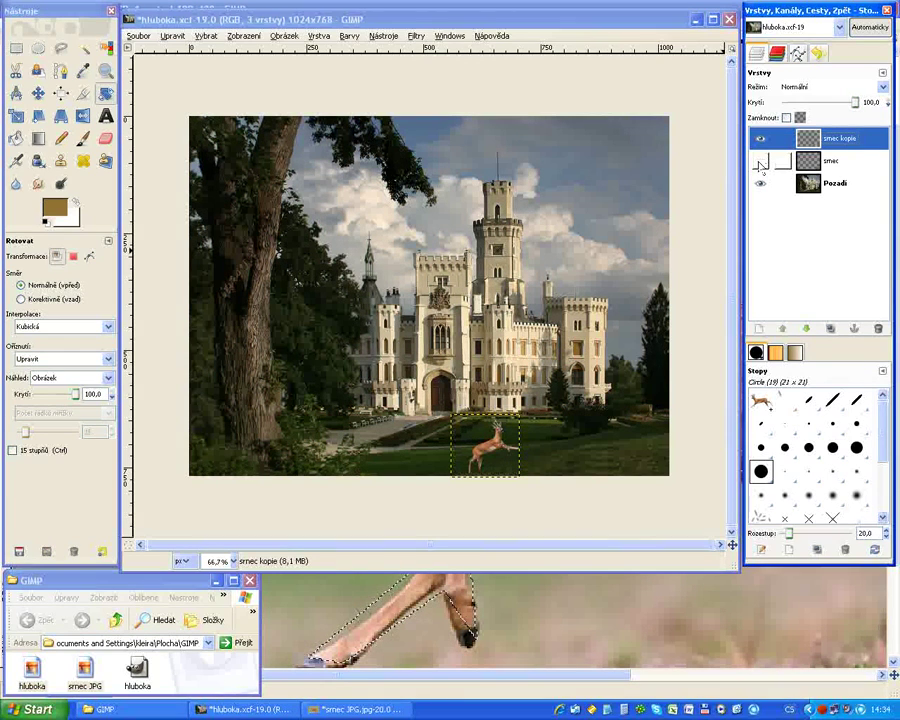
click(760, 162)
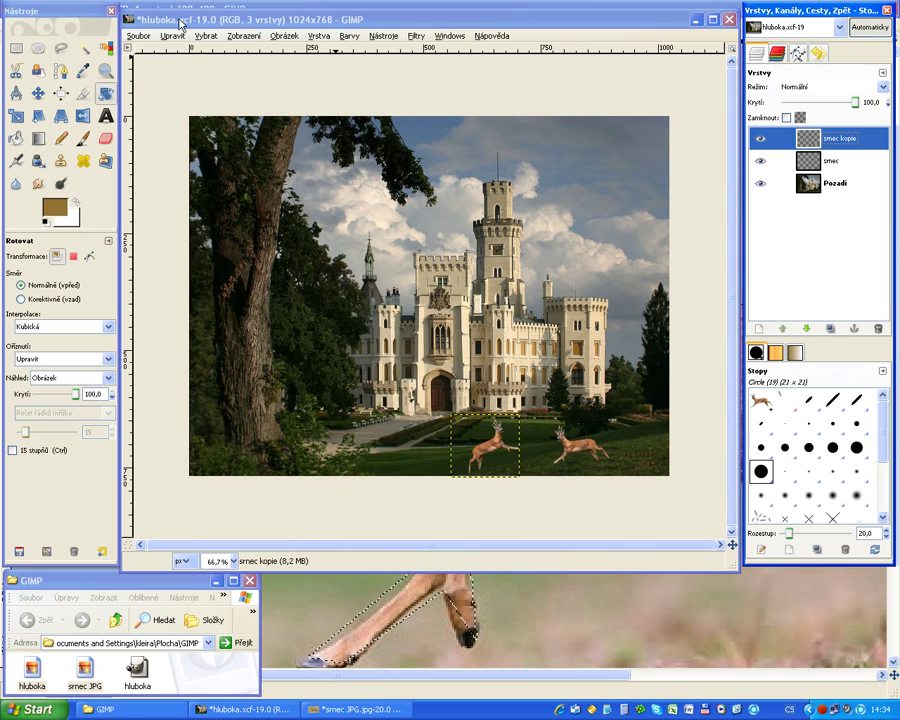
Export the flattened image as hluboka-kolaz.jpg with JPEG quality 100.
click(138, 36)
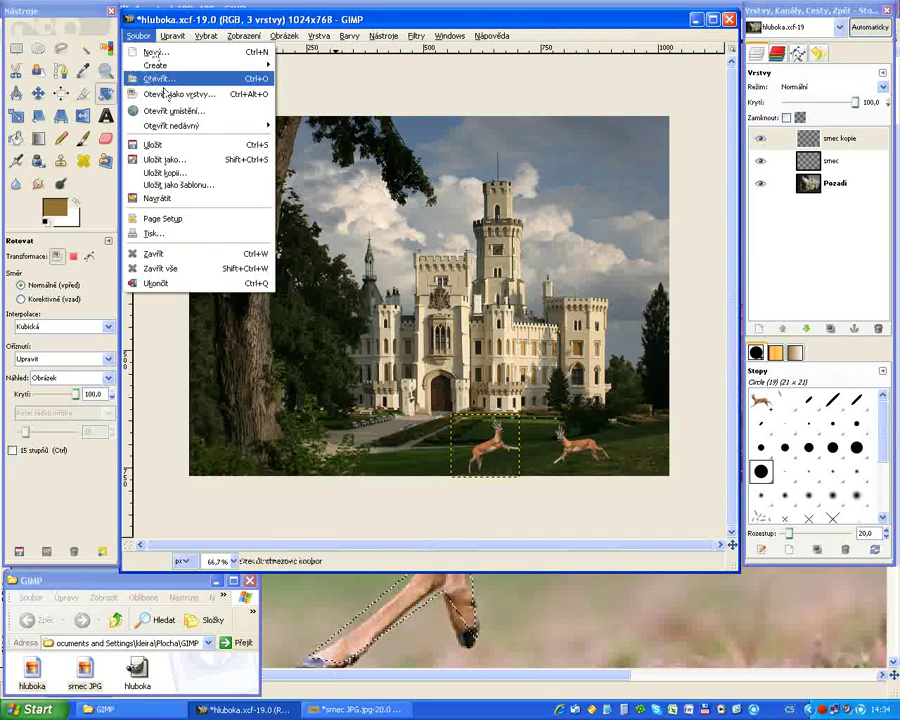
click(175, 161)
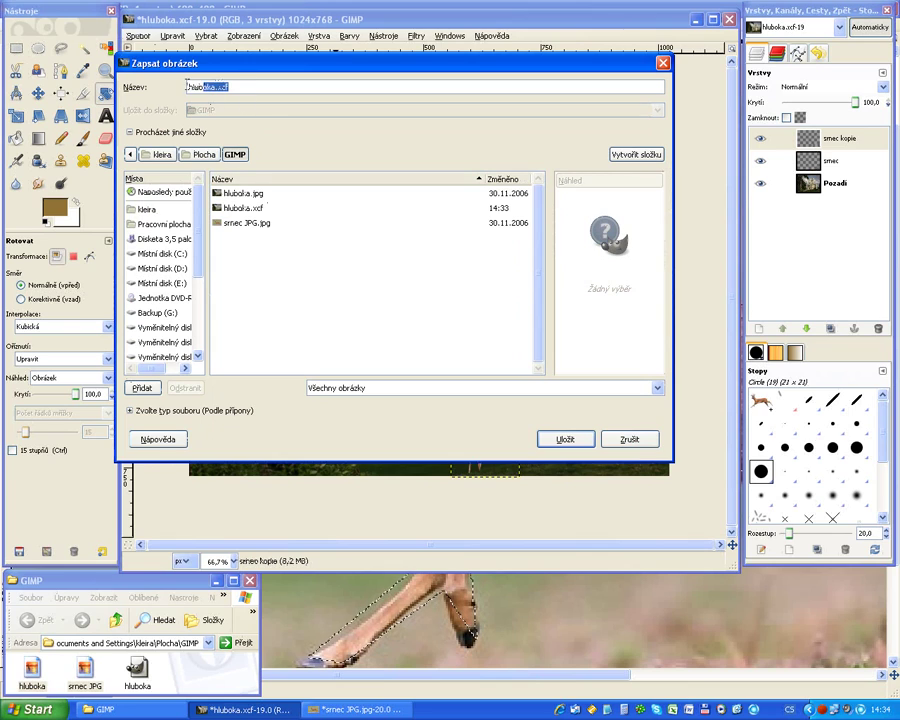
text(hlu)
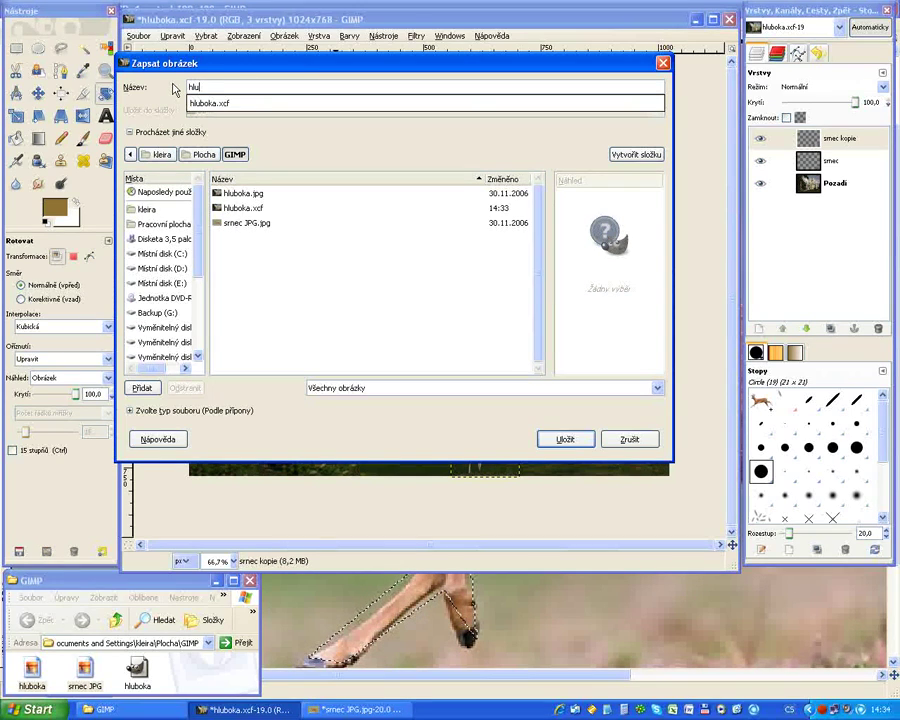
text(.)
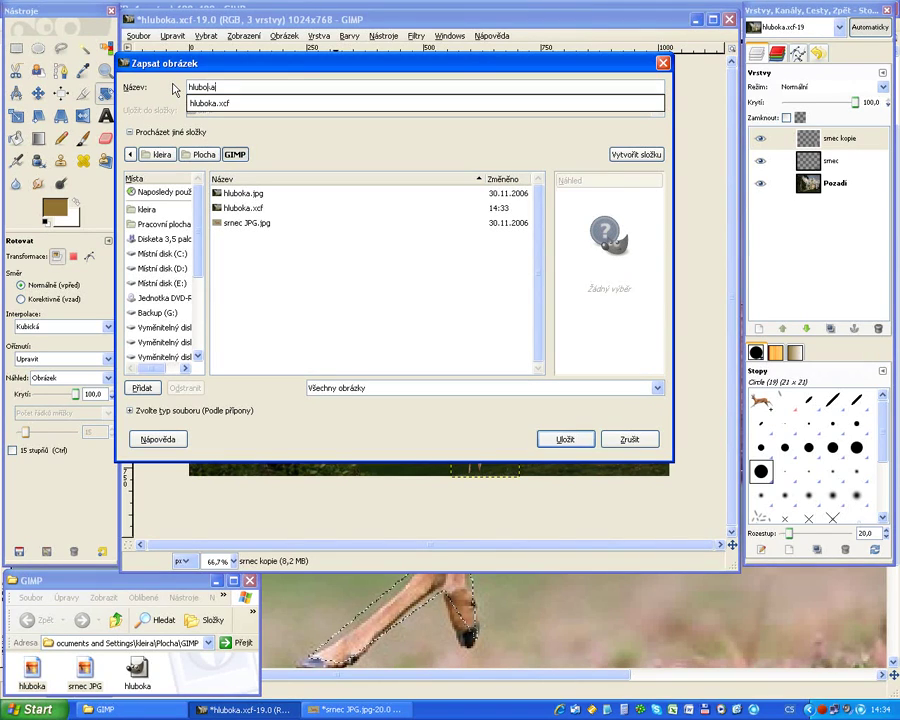
text(kolaz.jpg)
key(Return)
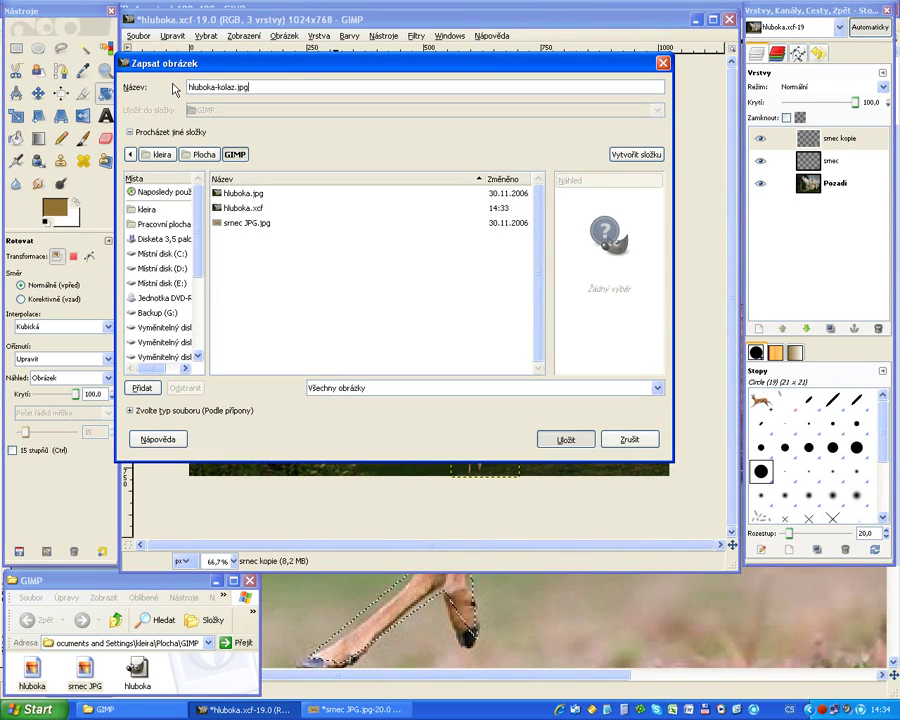
key(Return)
click(179, 147)
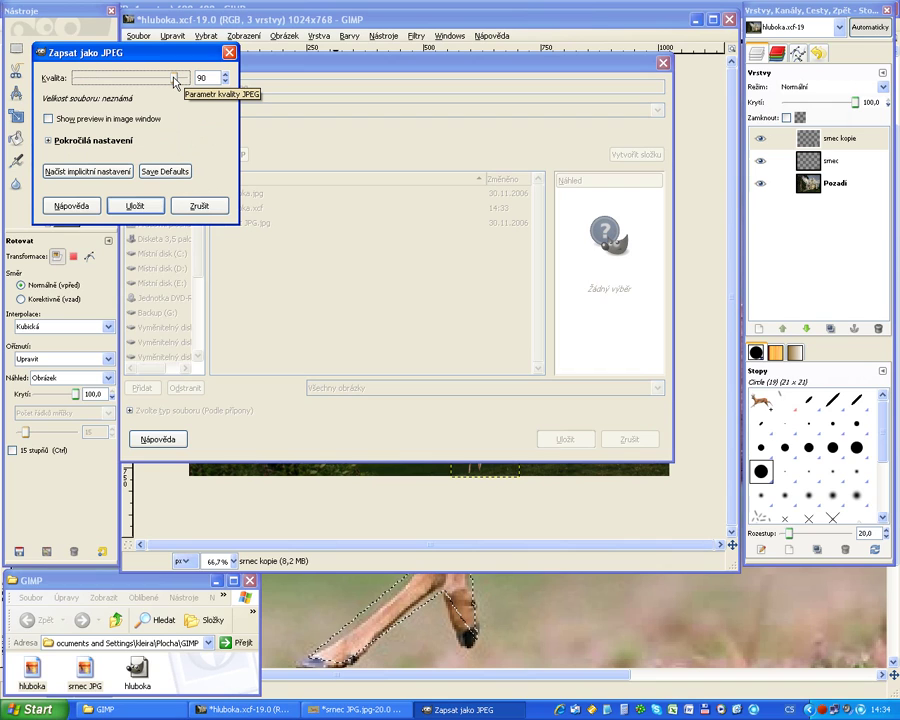
drag(174, 79, 190, 79)
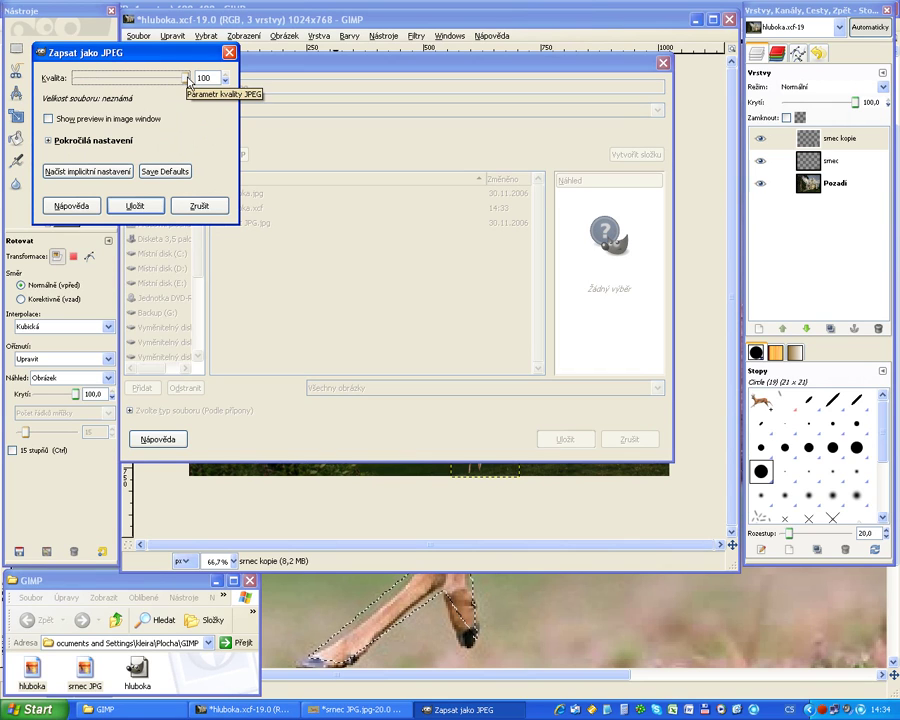
click(135, 205)
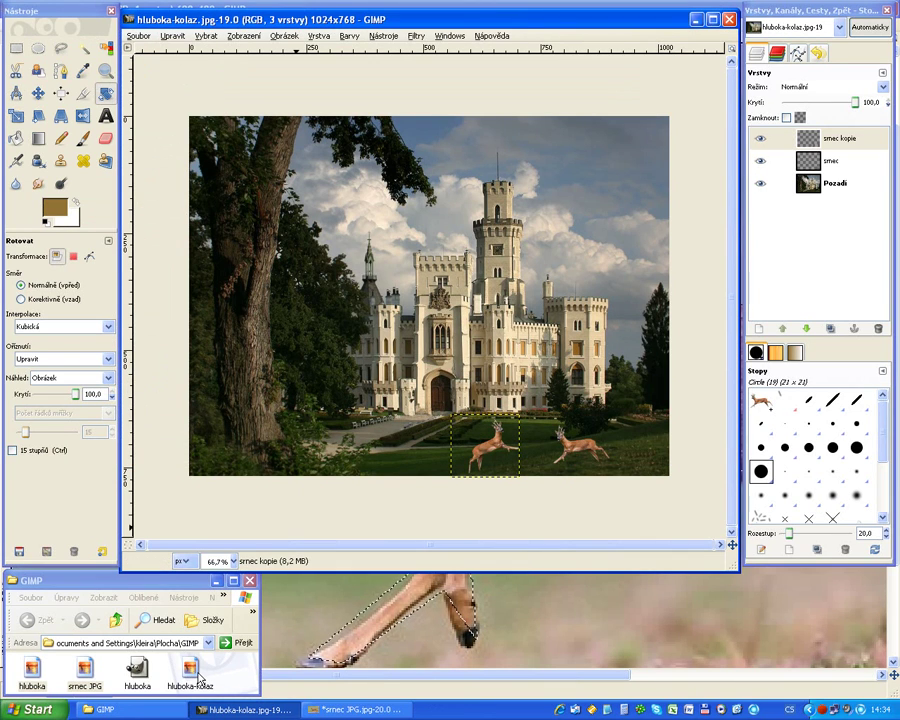
Open hluboka-kolaz.jpg from Explorer in Windows Picture and Fax Viewer.
click(191, 670)
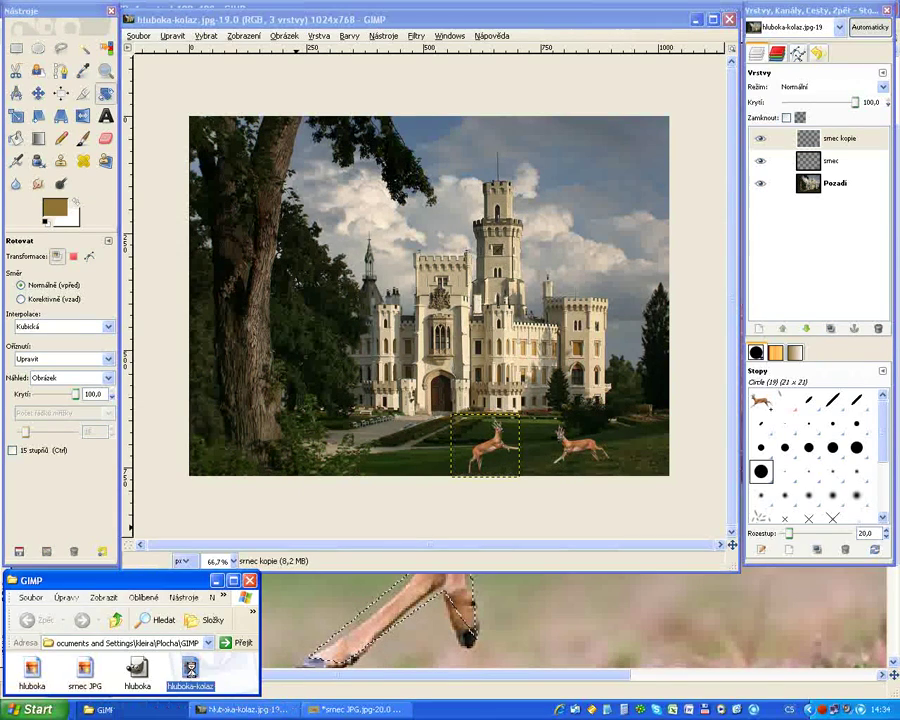
double_click(193, 672)
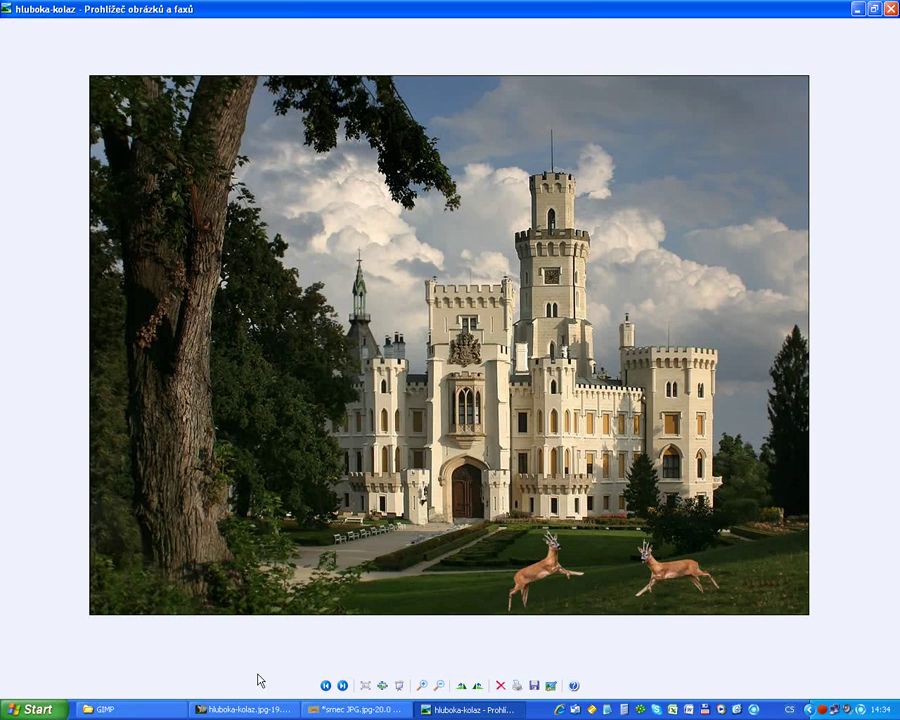